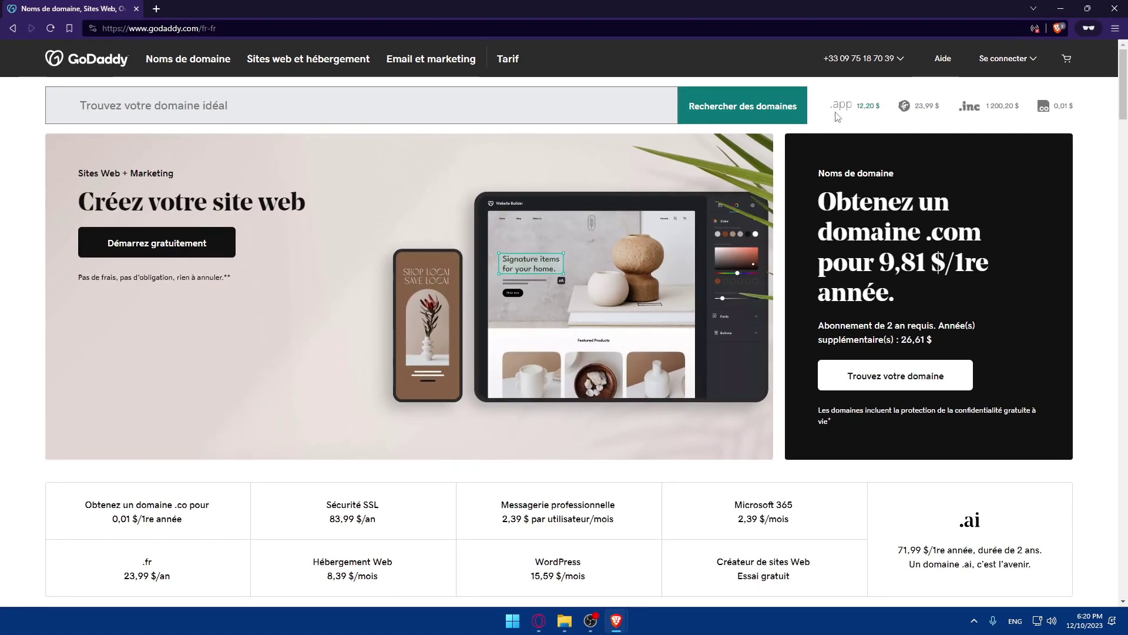
- Switch GoDaddy from France - Français to United States - English, dismiss the currency notice, and start signing in
scroll(501, 241, down, 10)
scroll(546, 220, down, 20)
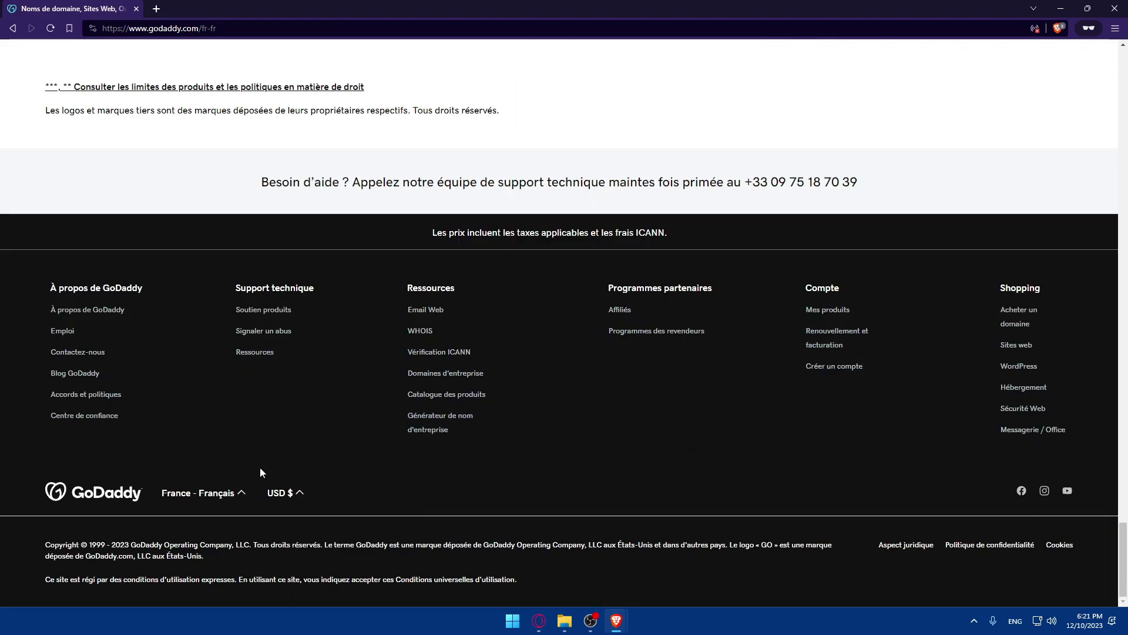
click(217, 495)
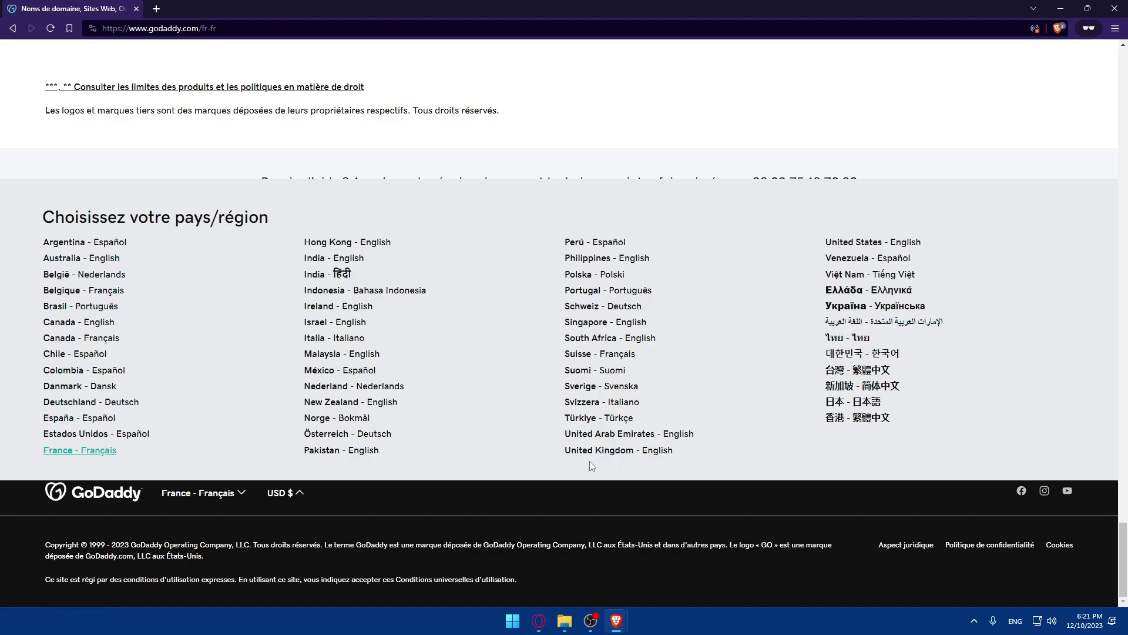
click(902, 242)
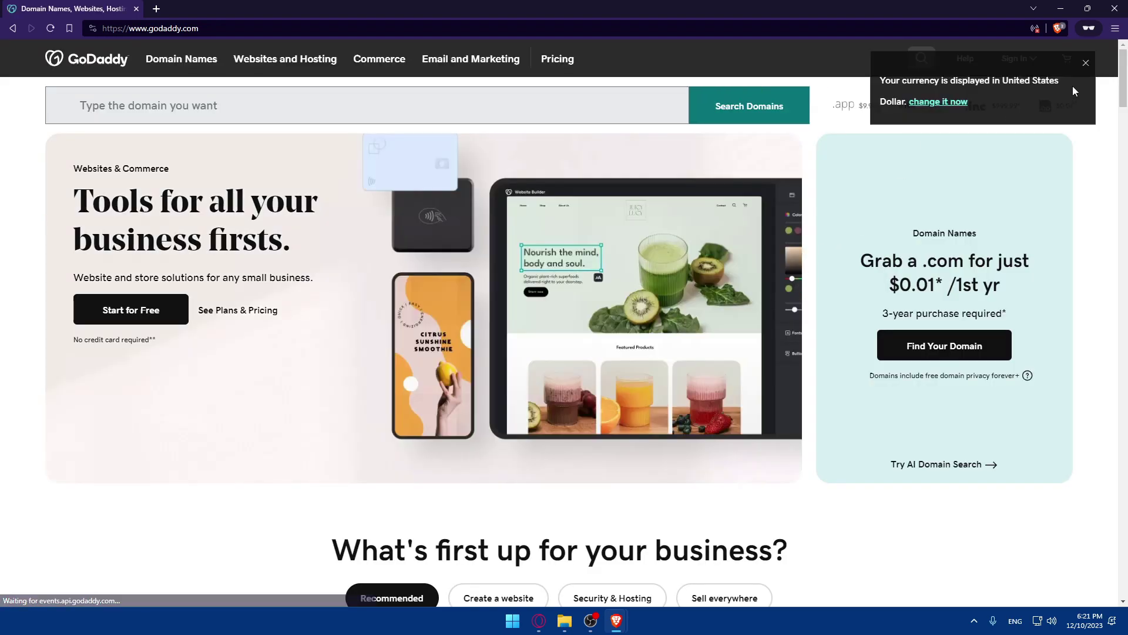
click(1086, 62)
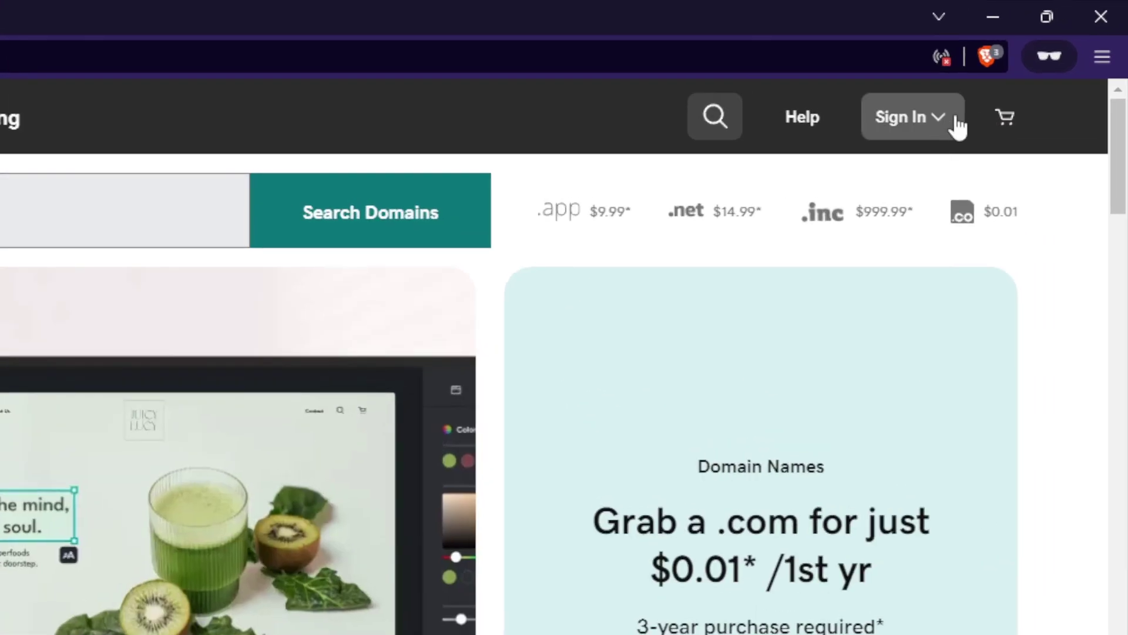
click(952, 121)
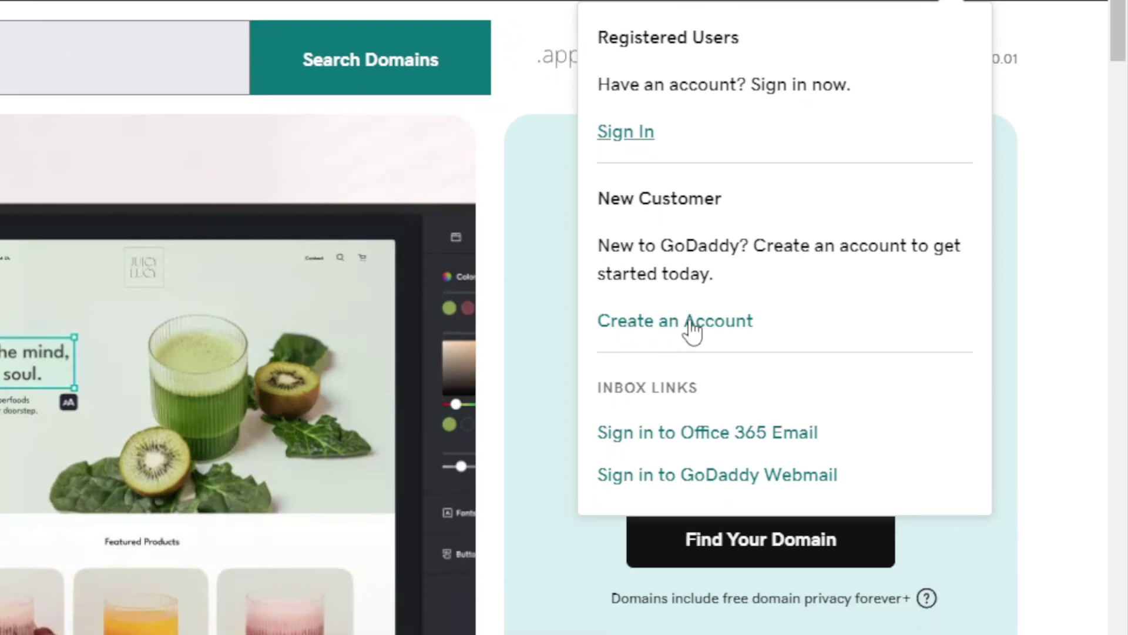
click(692, 322)
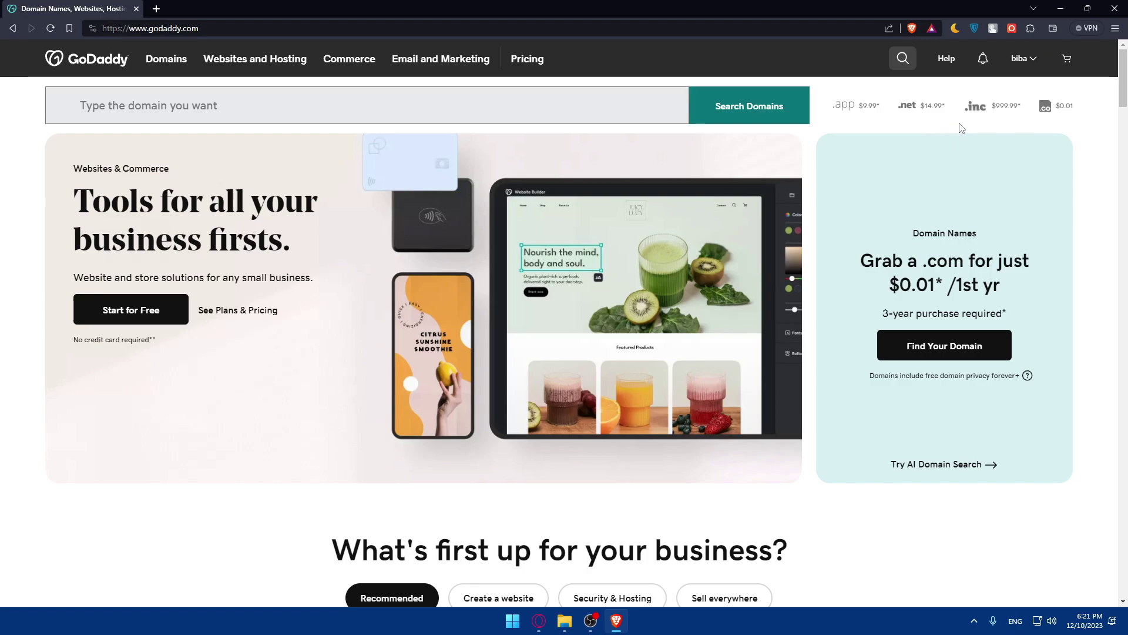
- Go to My Products from the account menu to see the mromix.com domain
click(1023, 60)
click(1022, 60)
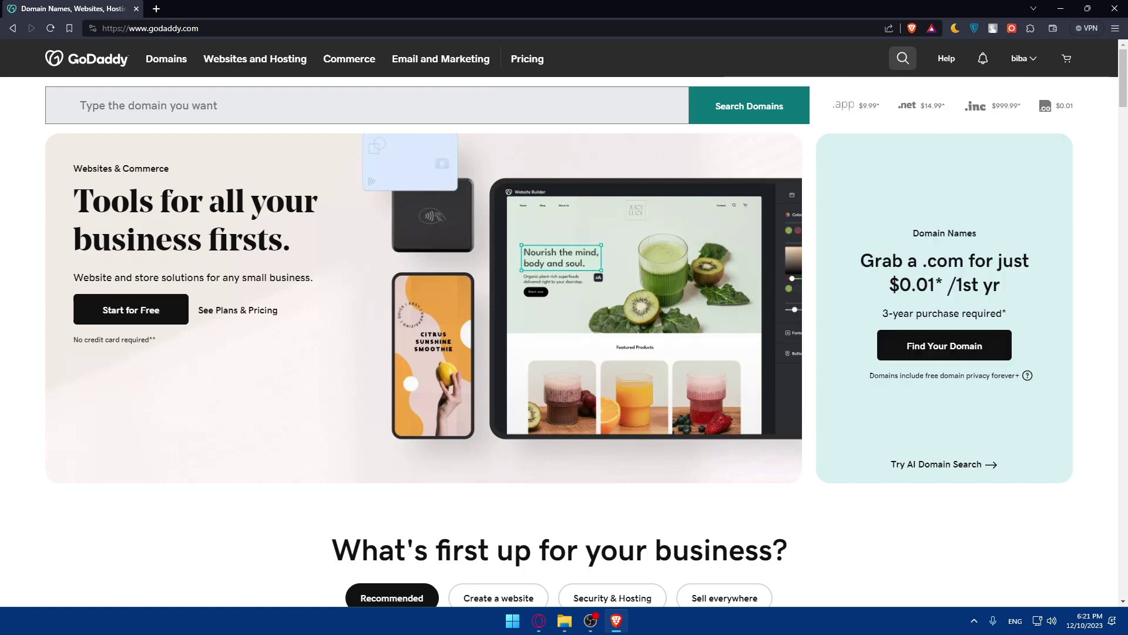
click(157, 61)
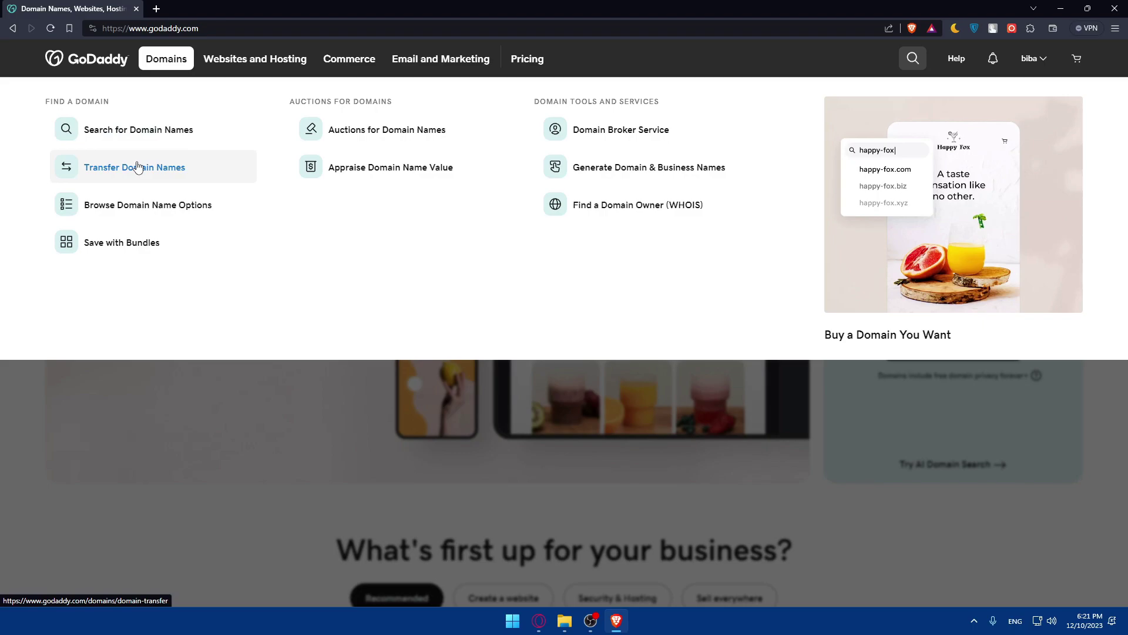
click(1032, 58)
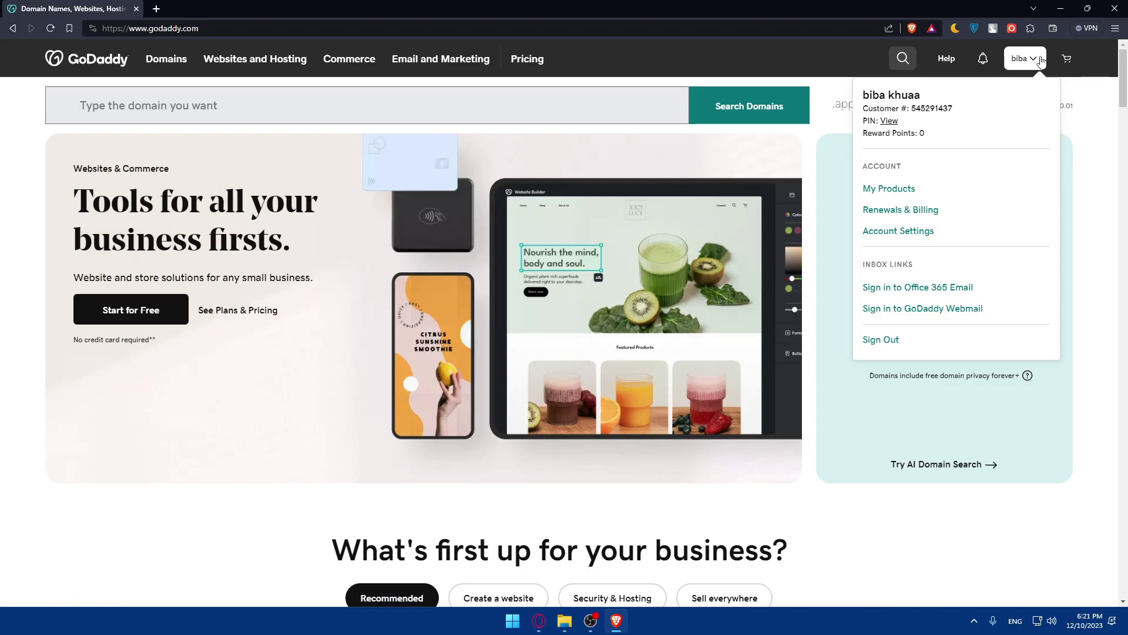
click(888, 188)
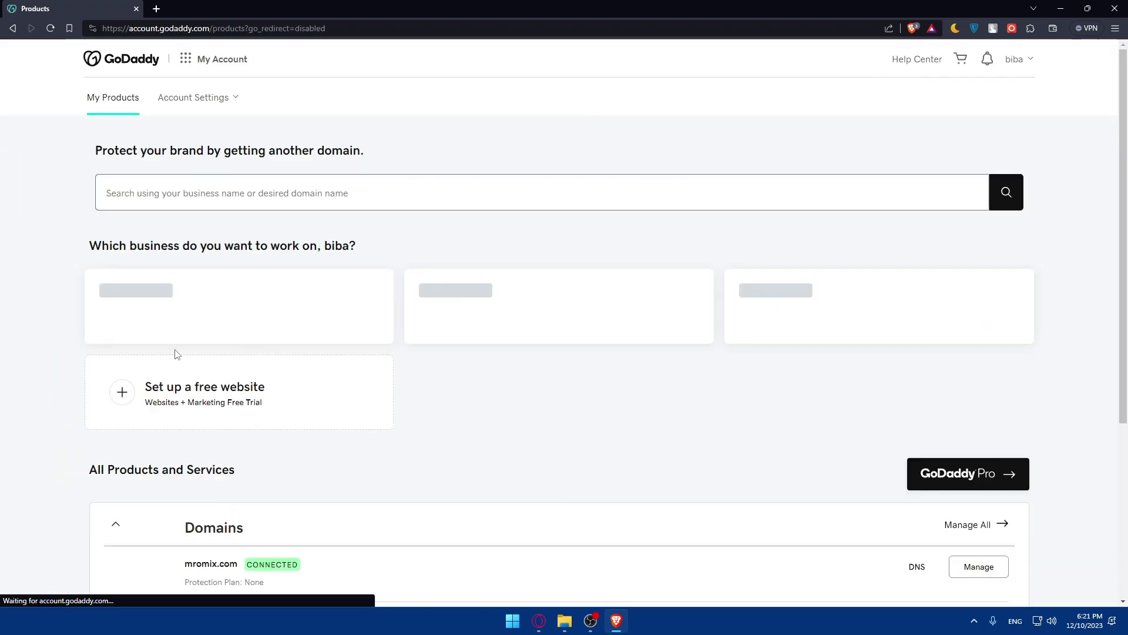
scroll(176, 353, down, 3)
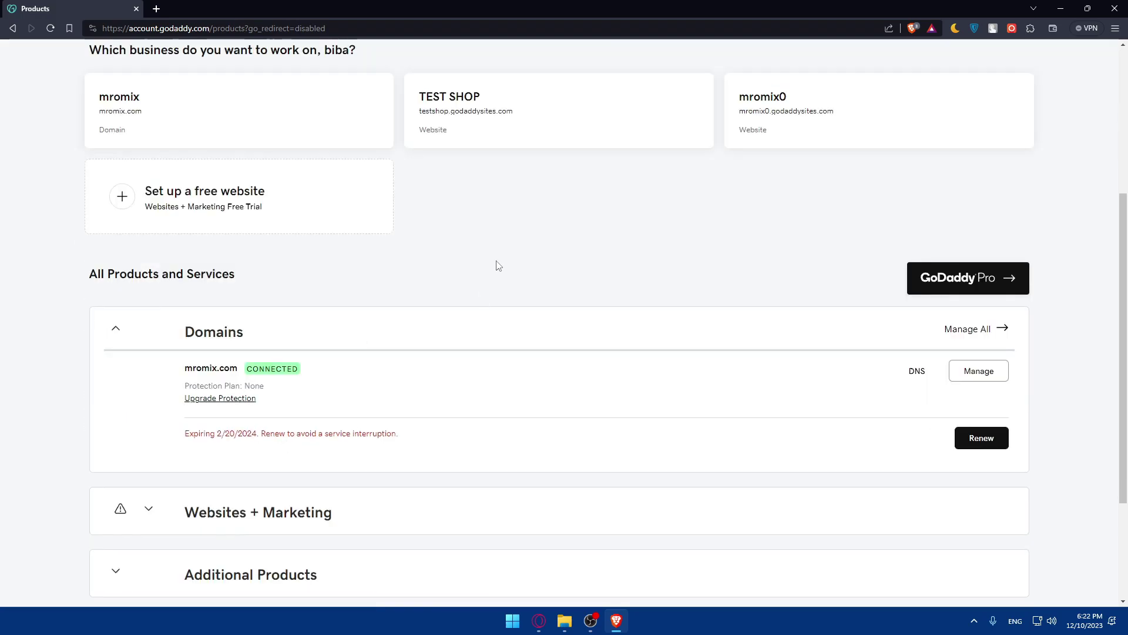
drag(199, 433, 259, 433)
click(258, 434)
- Show mromix.com's DNS records, then its default nameservers ns07 and ns08.domaincontrol.com
click(923, 375)
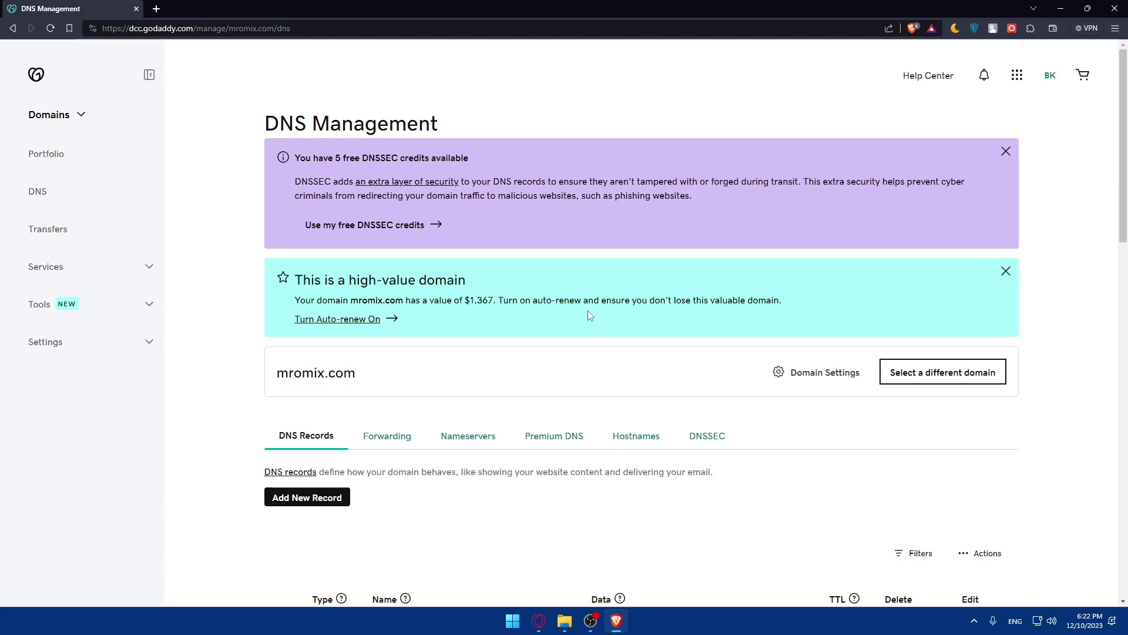
scroll(533, 345, down, 3)
scroll(304, 286, down, 2)
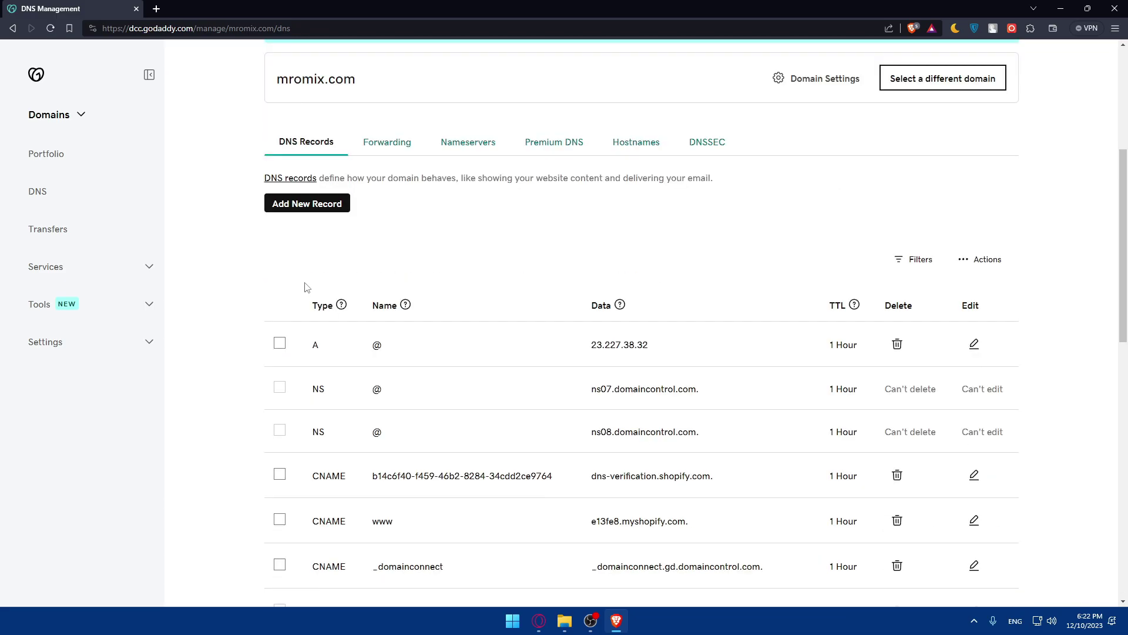
scroll(315, 272, down, 3)
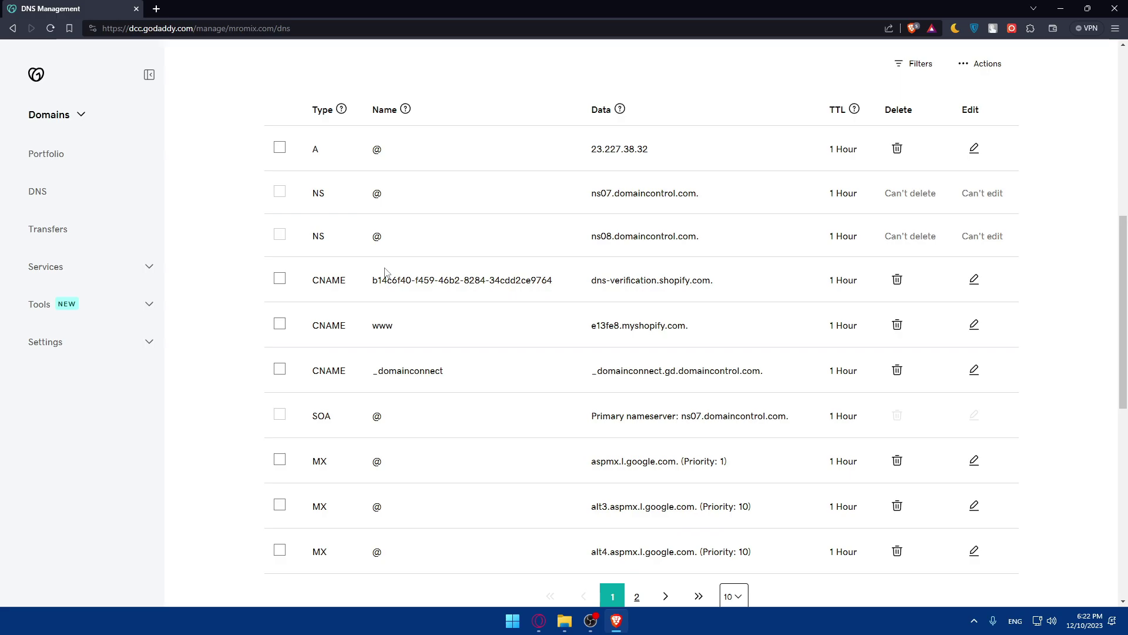
scroll(385, 271, down, 4)
scroll(390, 251, up, 9)
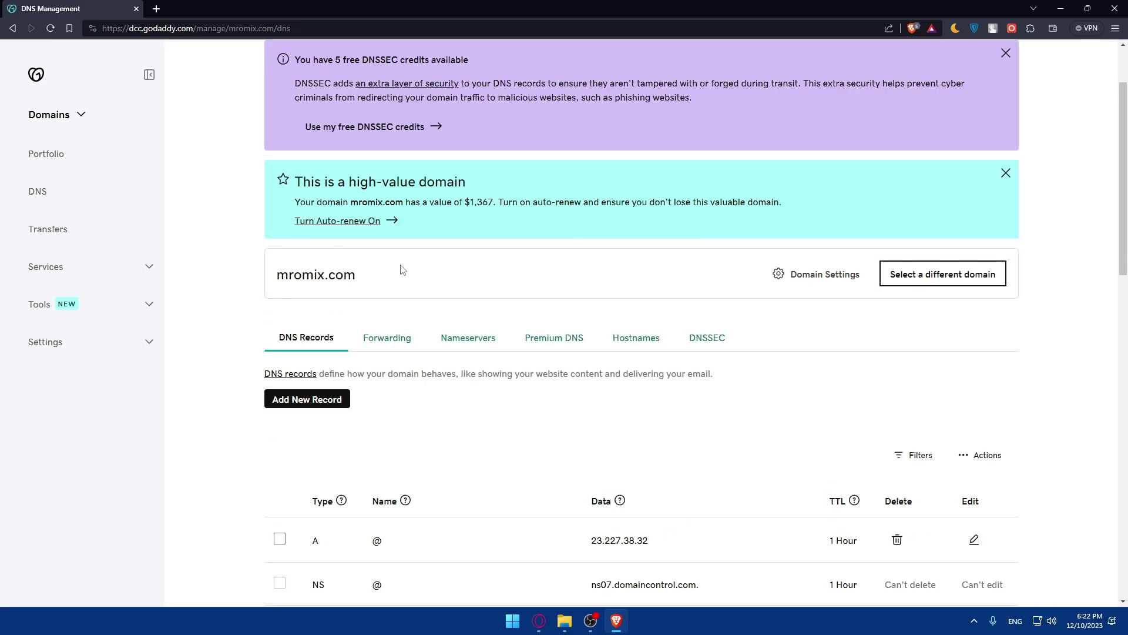
scroll(465, 272, down, 2)
click(471, 244)
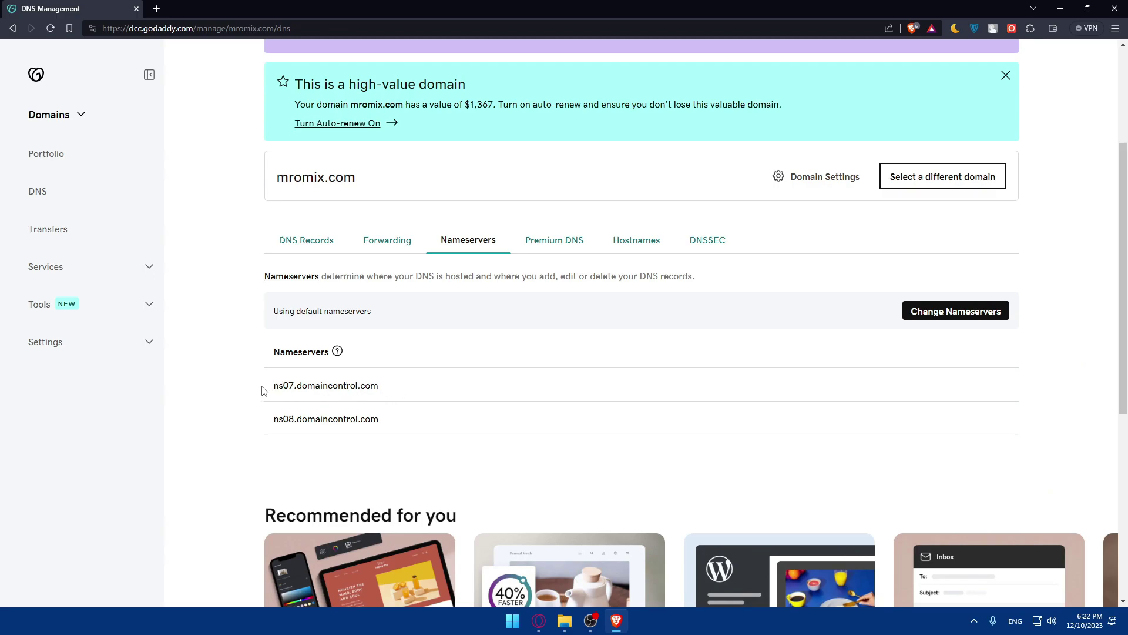
drag(264, 391, 378, 382)
drag(271, 418, 402, 424)
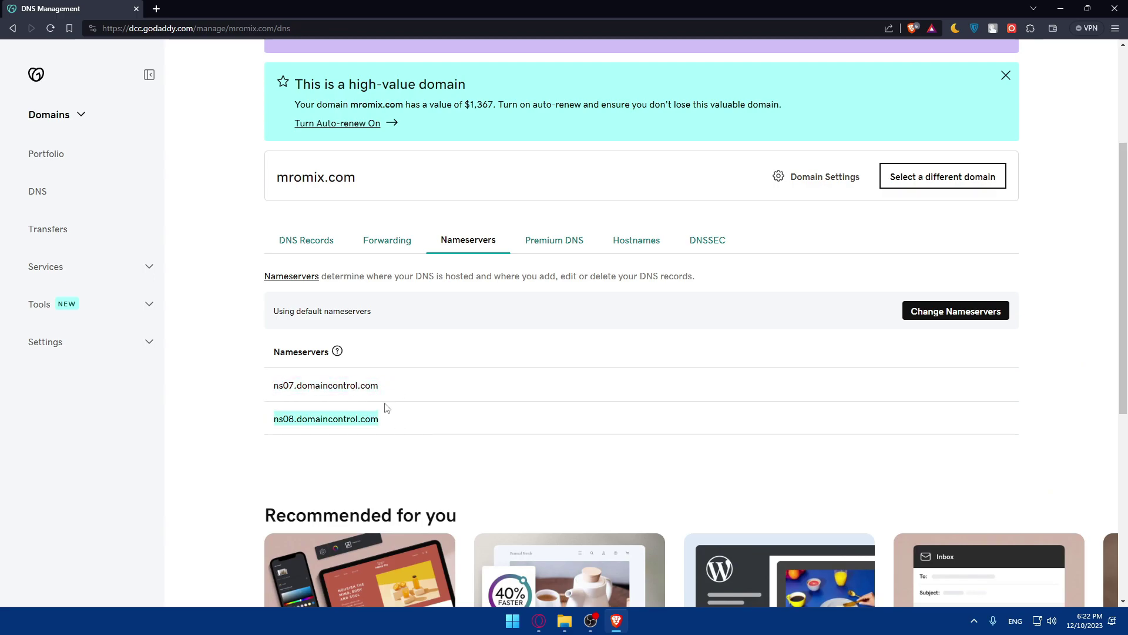
click(256, 395)
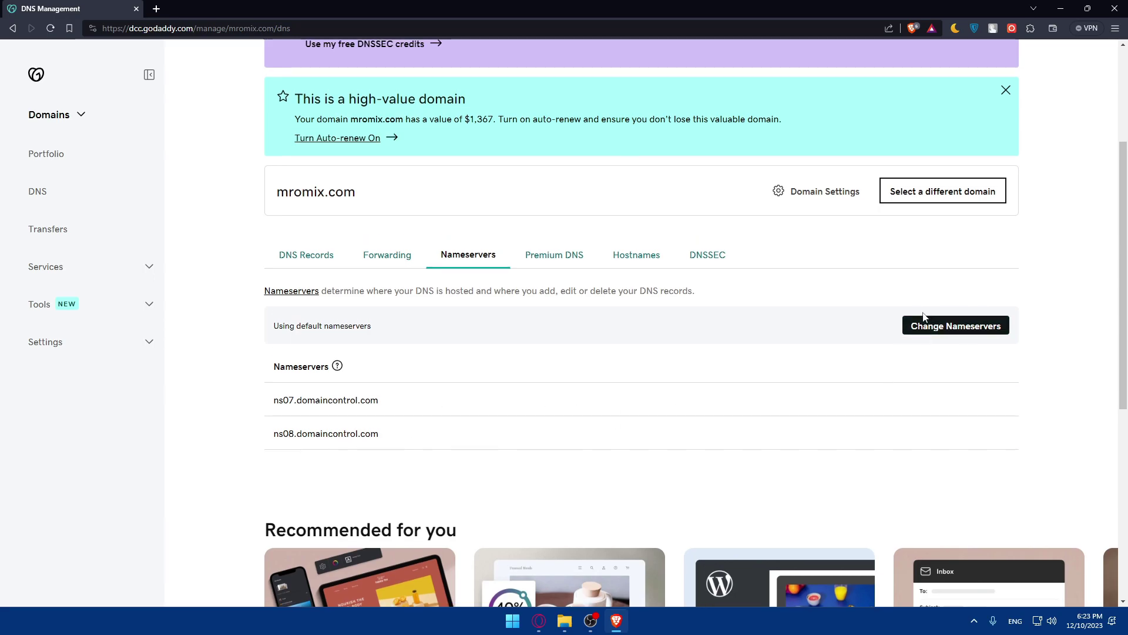
click(923, 311)
click(357, 361)
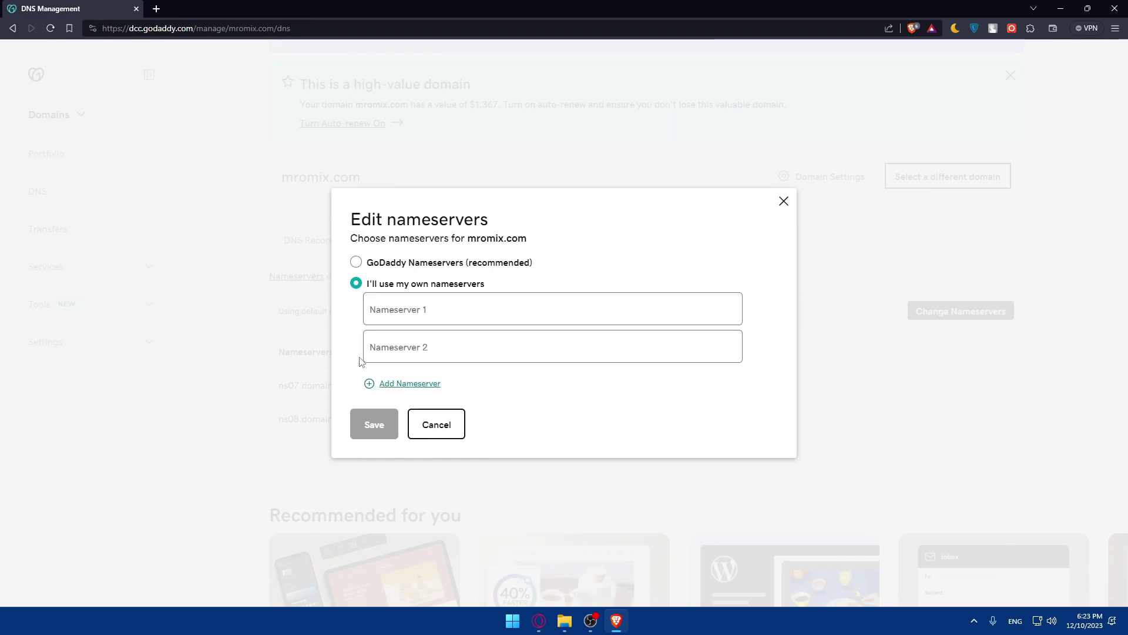
click(420, 263)
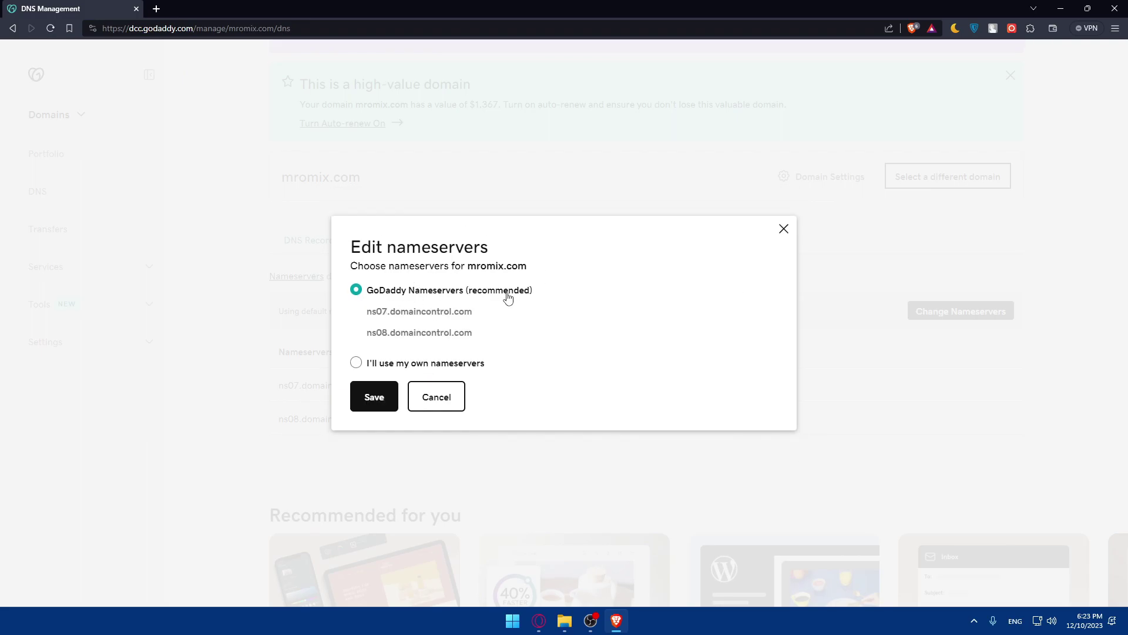
click(784, 229)
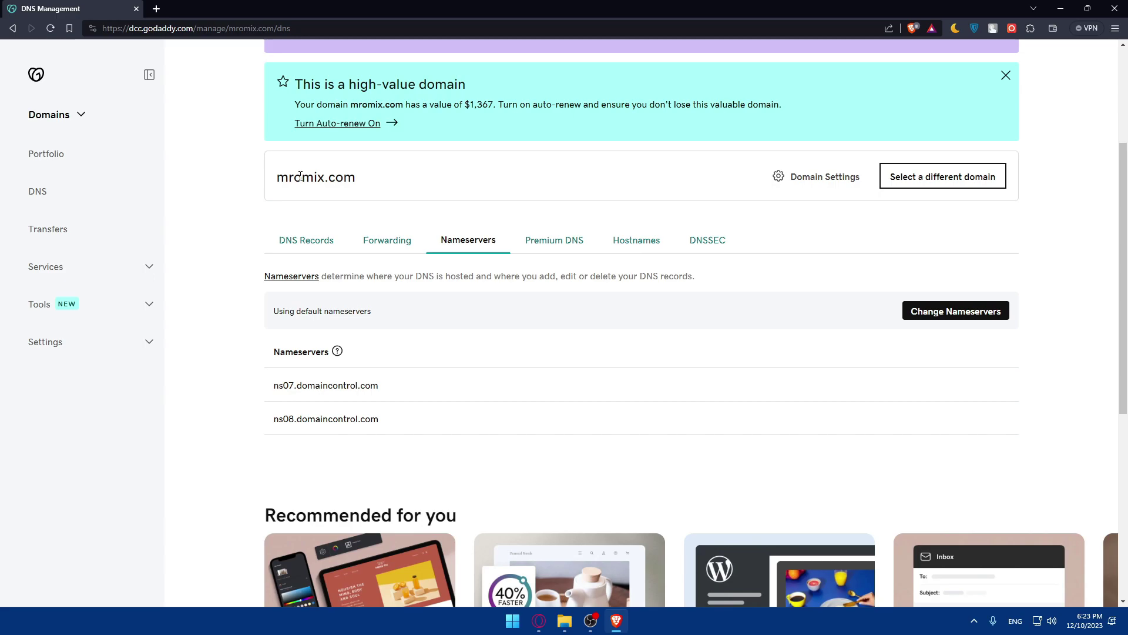
- Load shopify.com in a new tab and sign in with the saved Shopify account
click(156, 8)
text(shop)
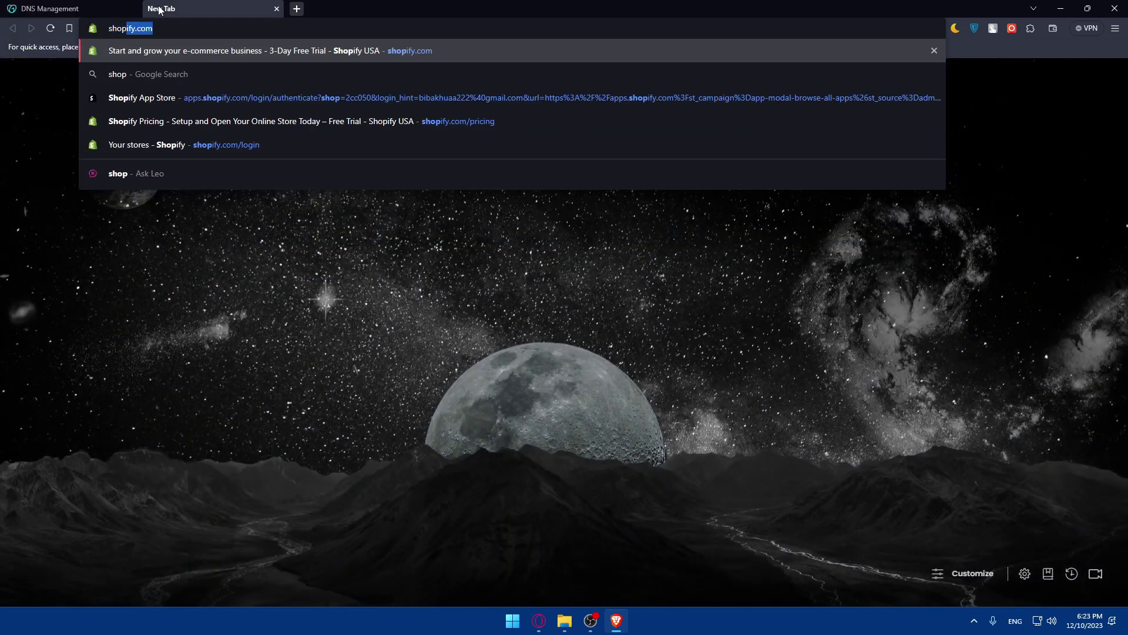
text(ify.)
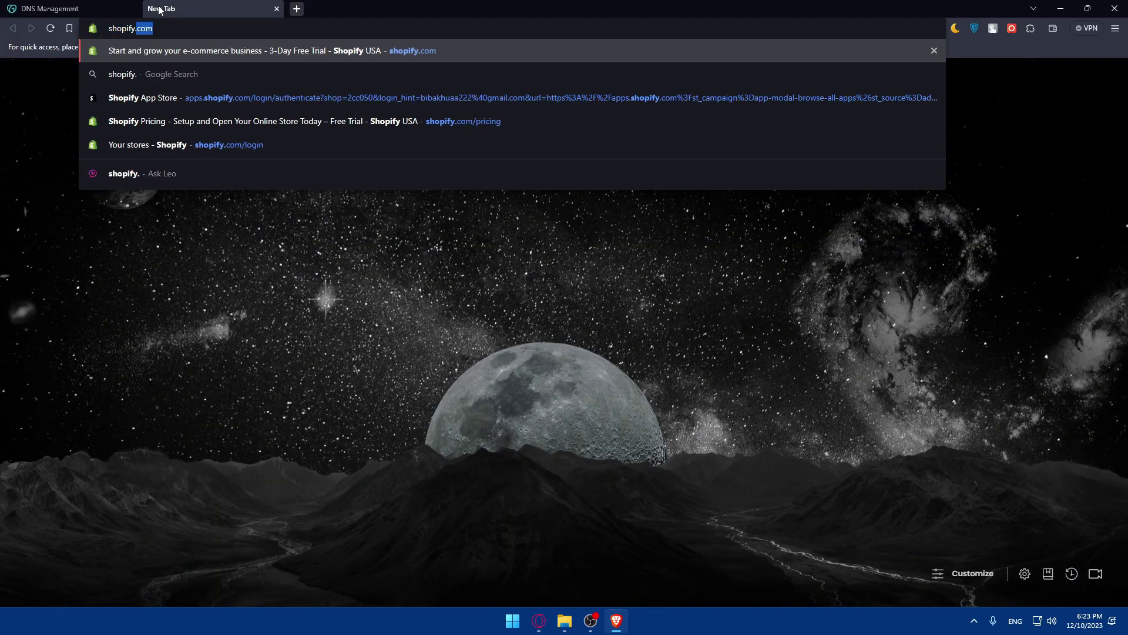
key(Return)
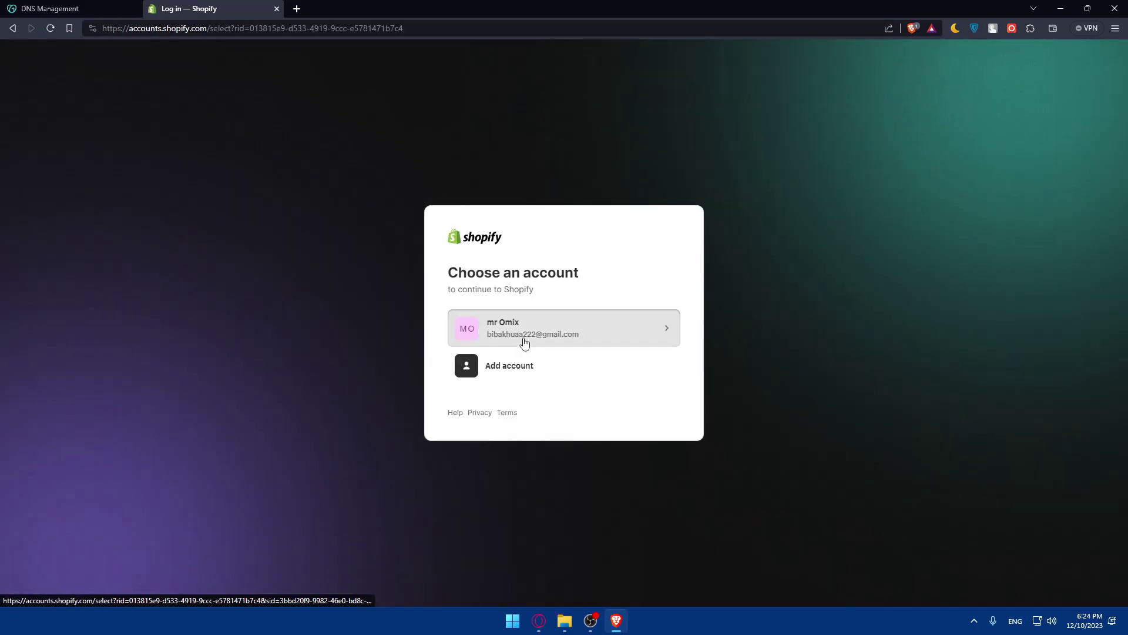
click(524, 343)
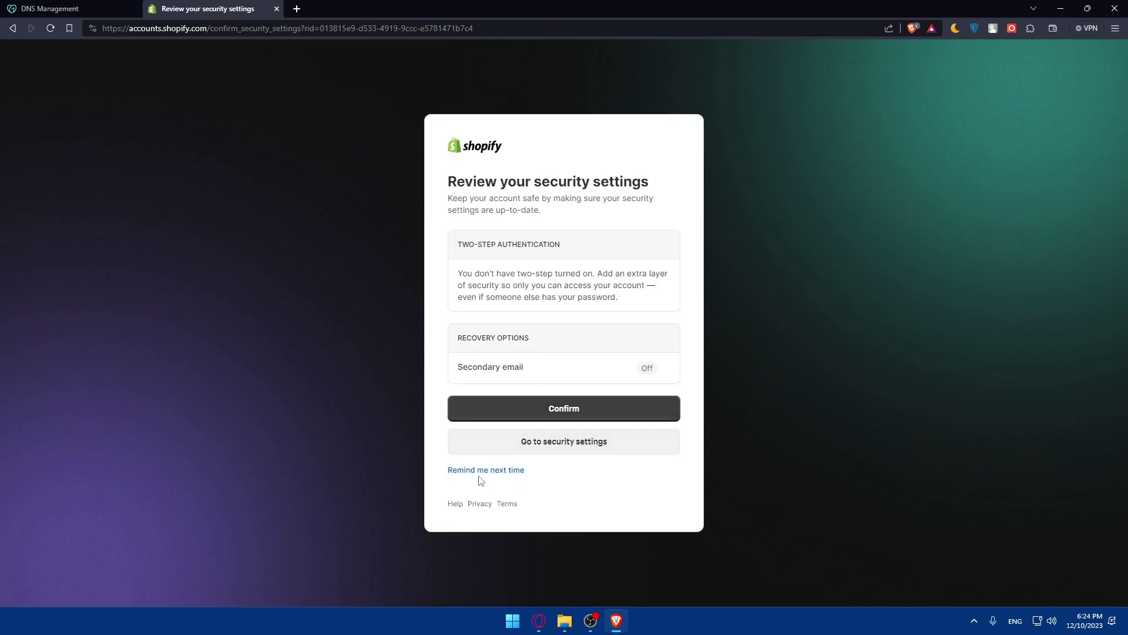
click(479, 471)
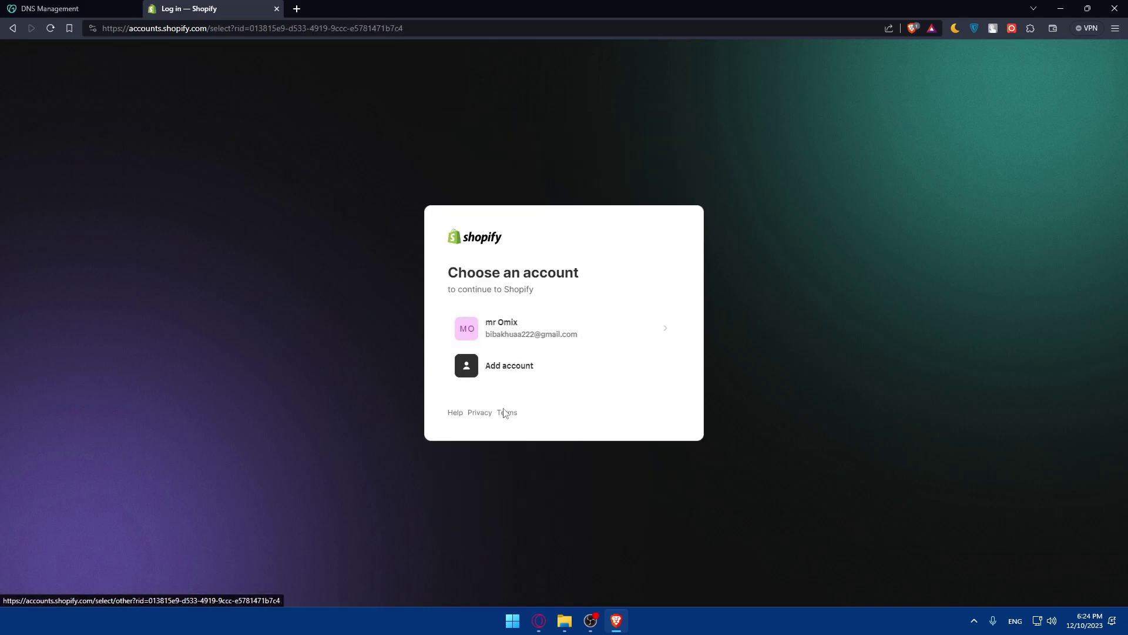
click(536, 333)
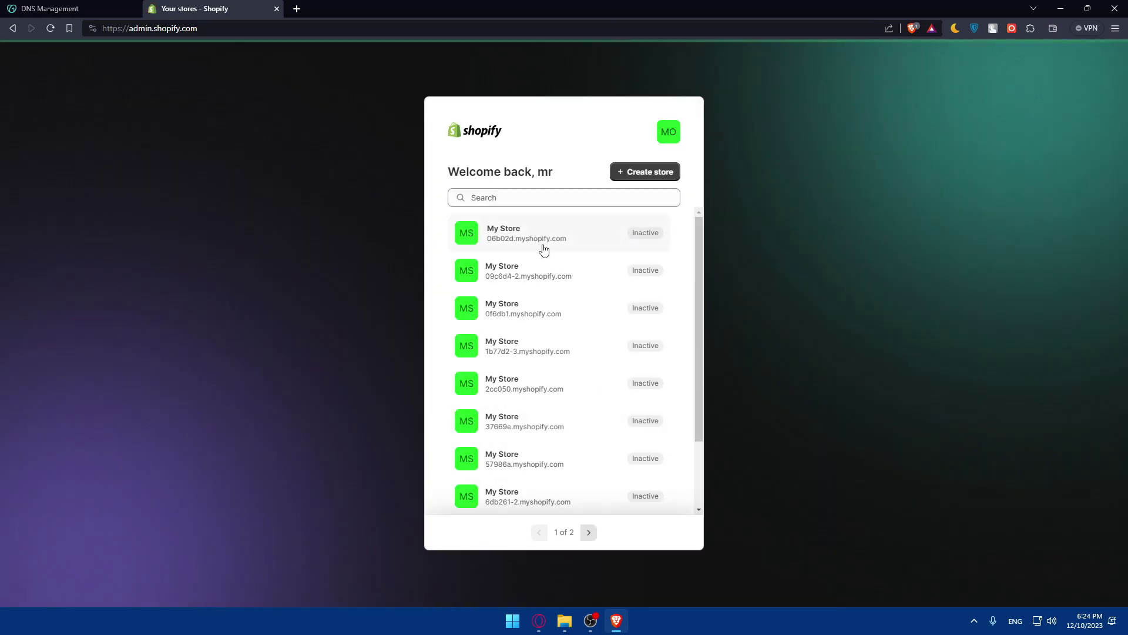
- Create a new store, skipping all setup questions, under the existing Shopify account
click(604, 257)
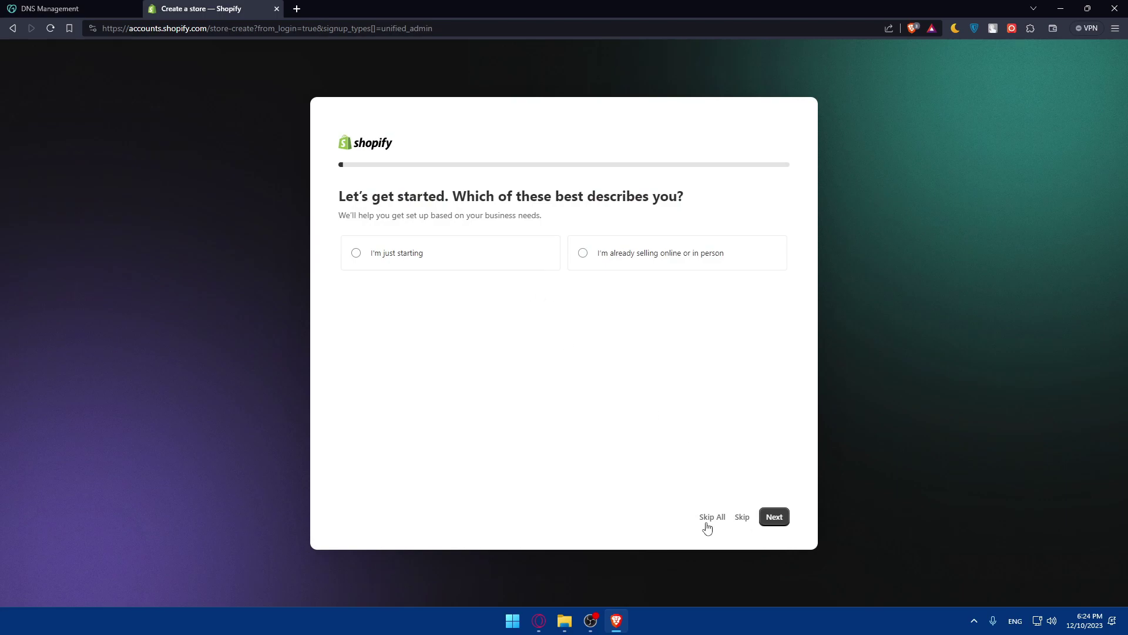
click(708, 521)
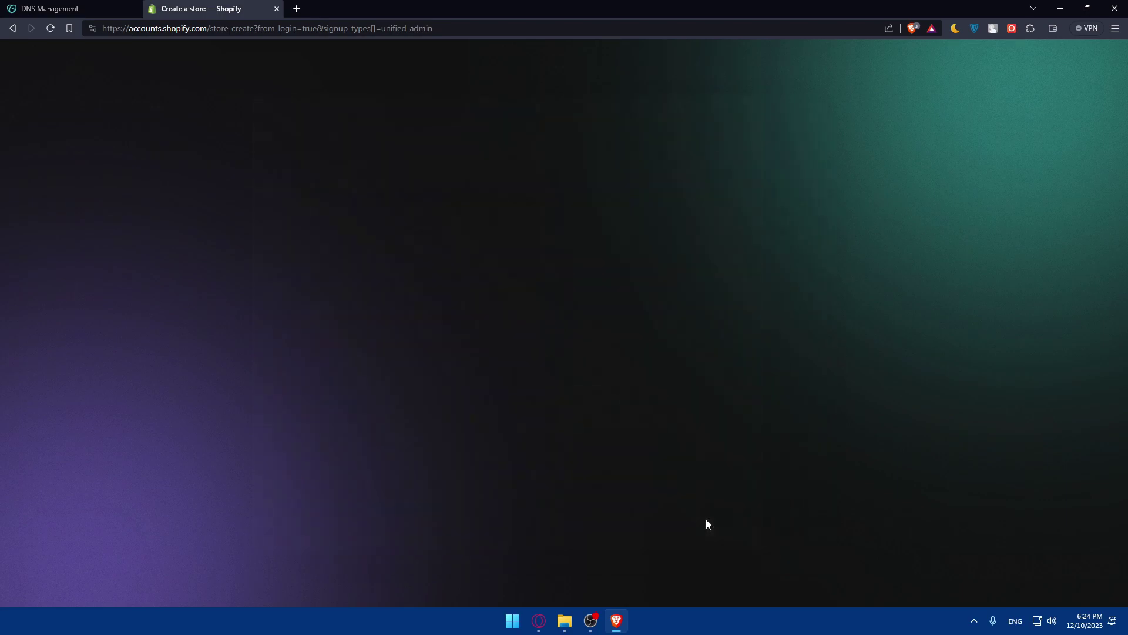
click(684, 407)
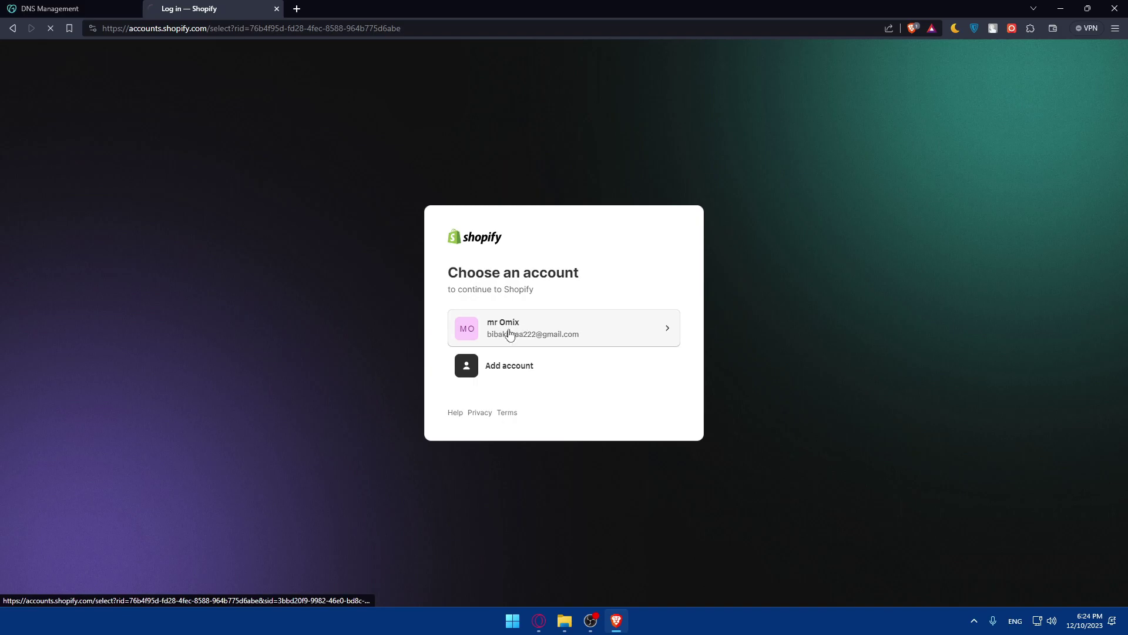
click(508, 330)
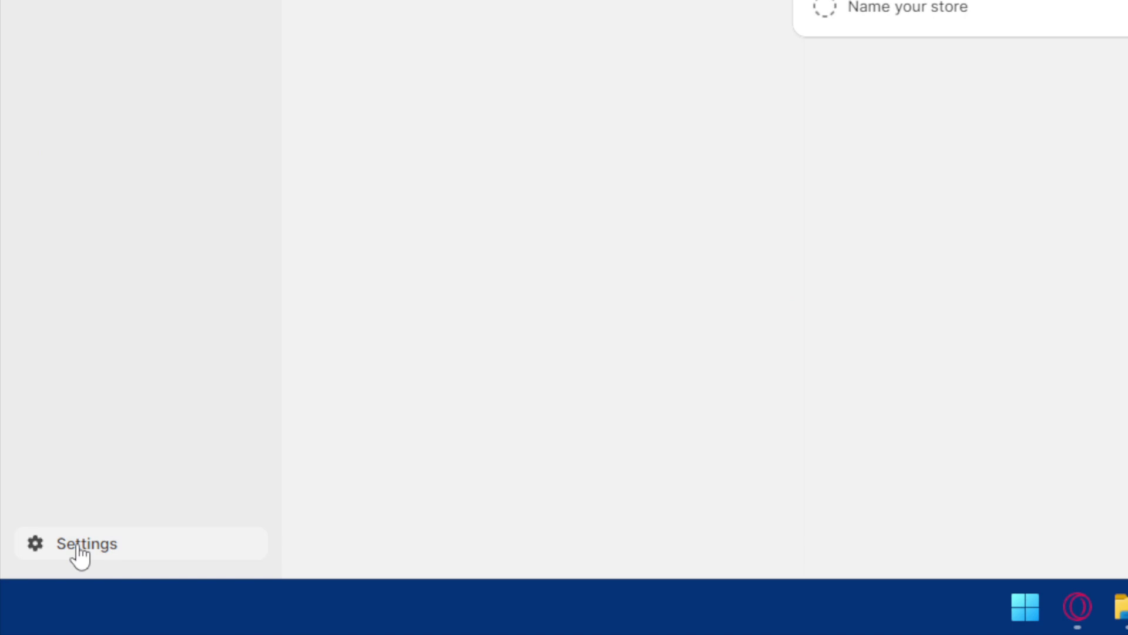
- Go to Settings > Domains and choose Connect existing domain
click(78, 549)
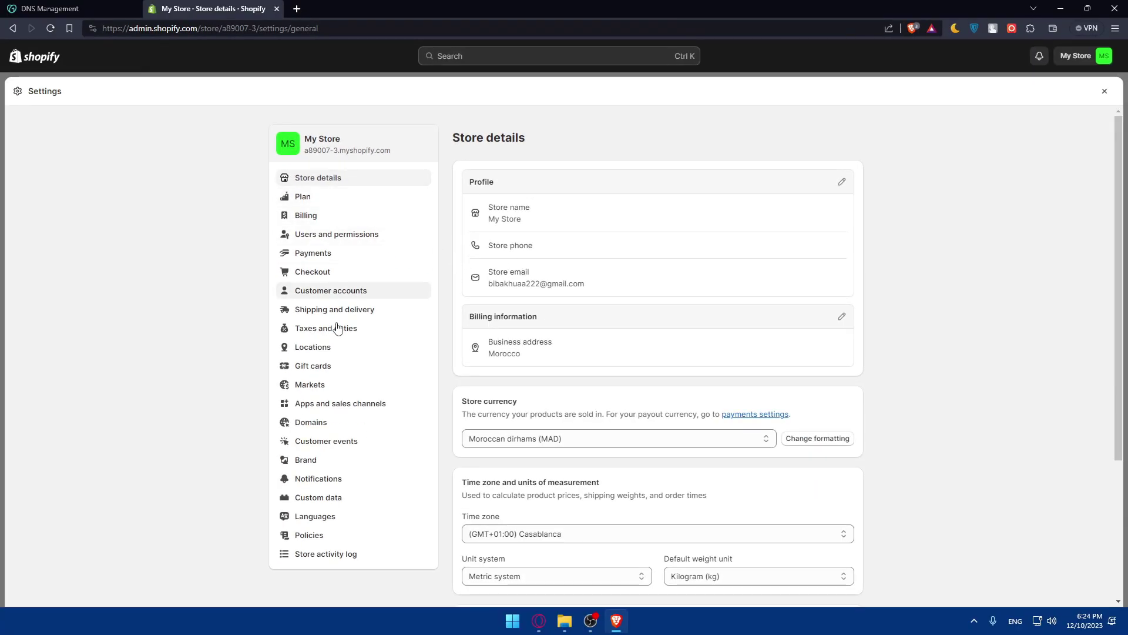
click(320, 428)
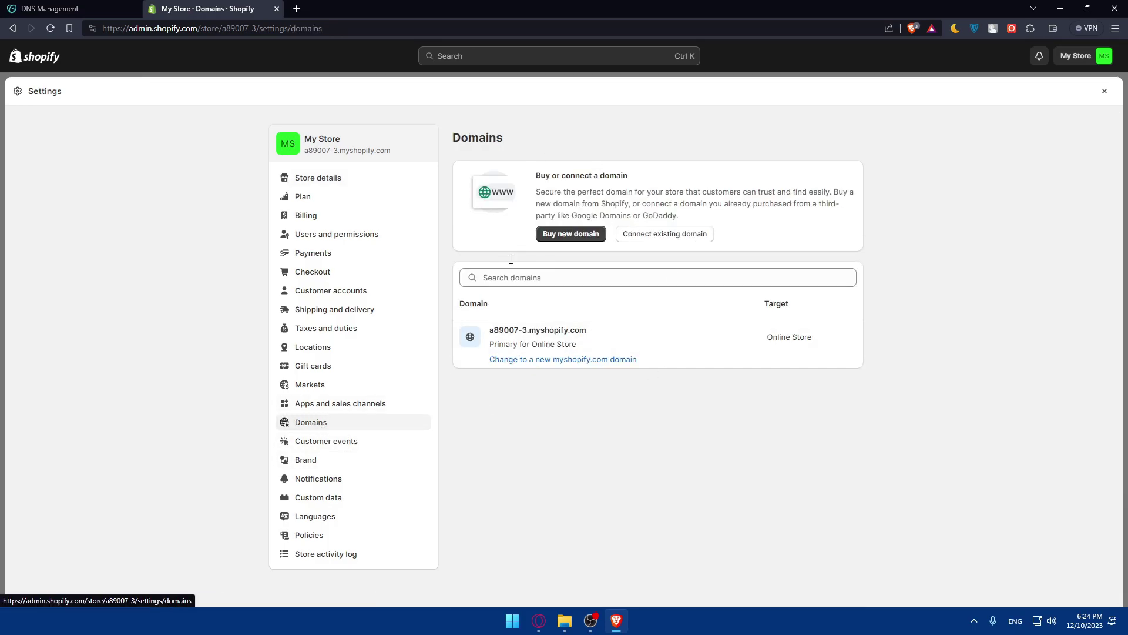
click(672, 236)
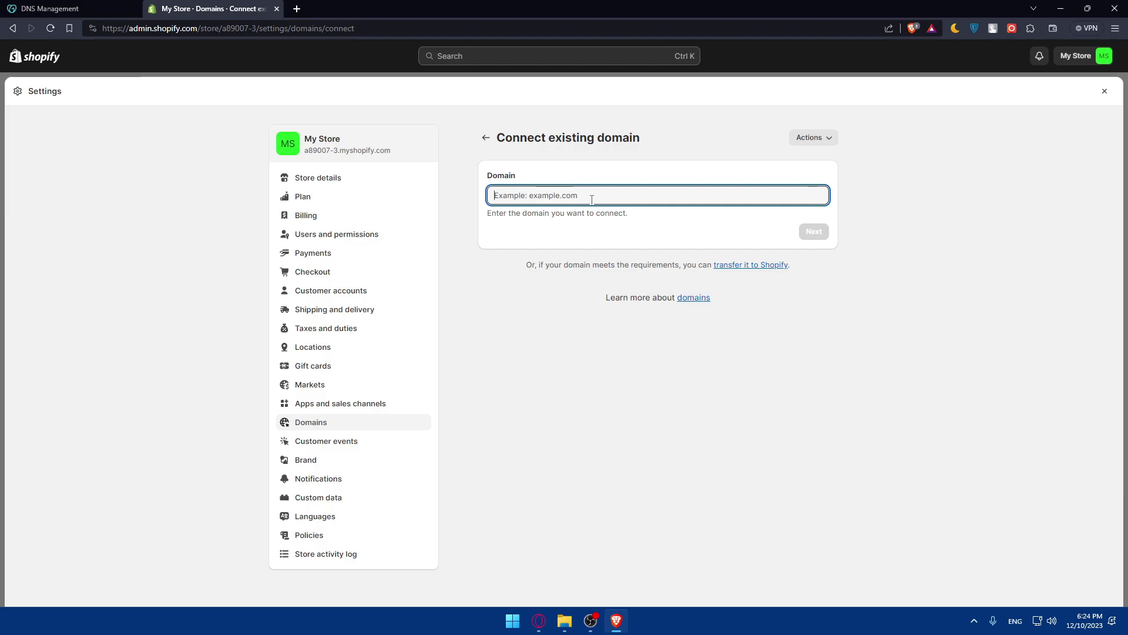
- Enter mromix.com as the existing domain in Shopify and submit it
click(89, 8)
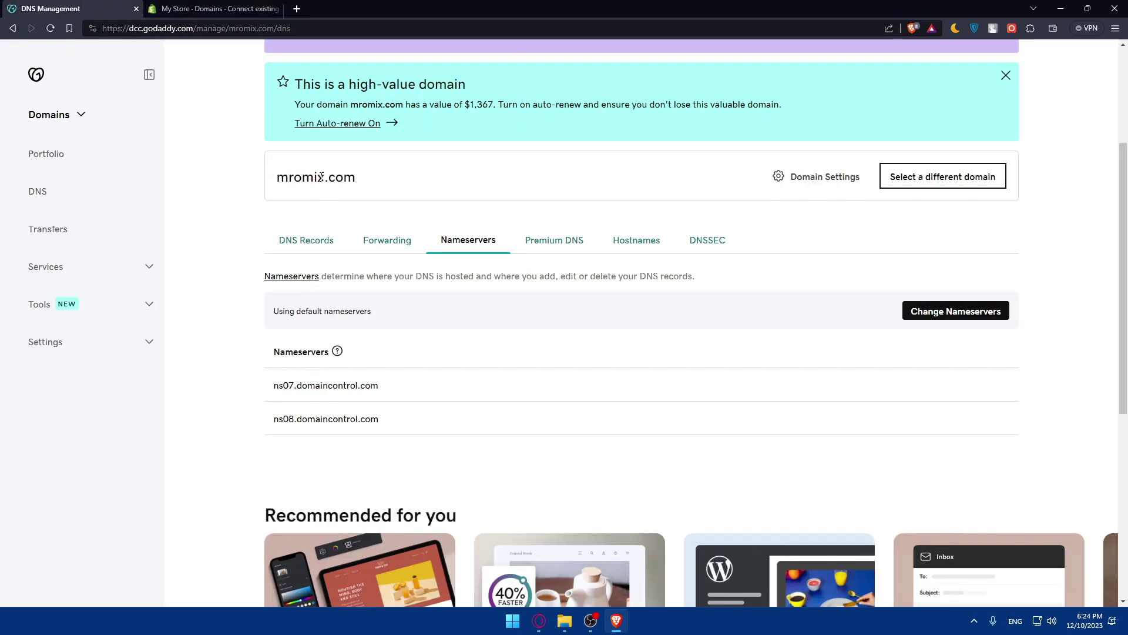
key(ctrl+Tab)
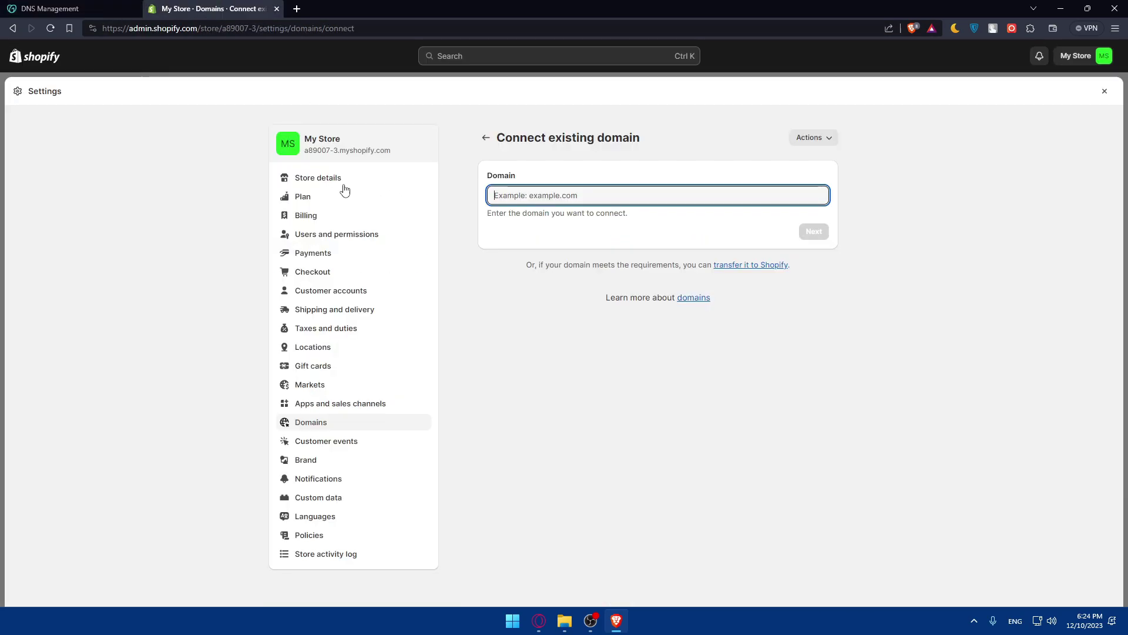
text(mromix)
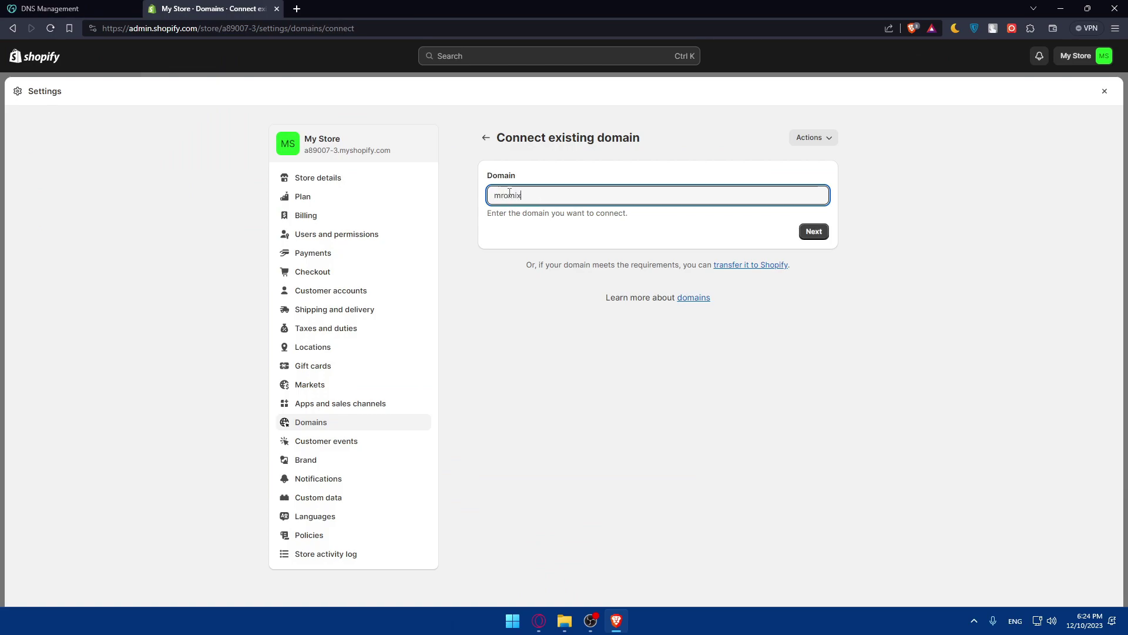
text(.com)
click(817, 233)
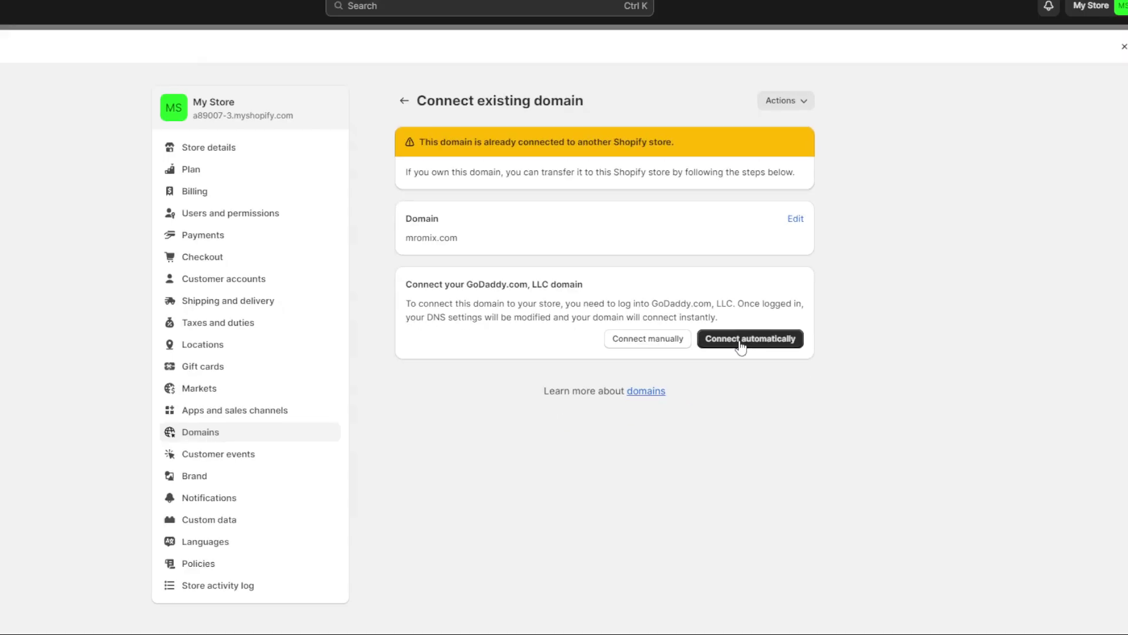
- Connect mromix.com automatically, approving Shopify's connection in the GoDaddy popup
click(742, 345)
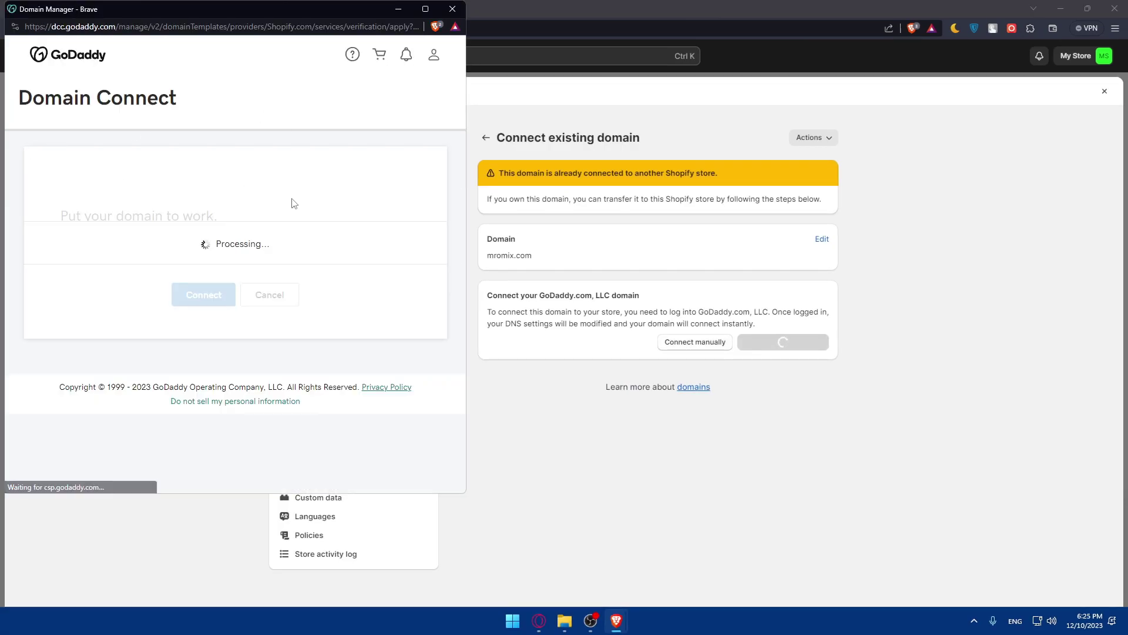
click(200, 379)
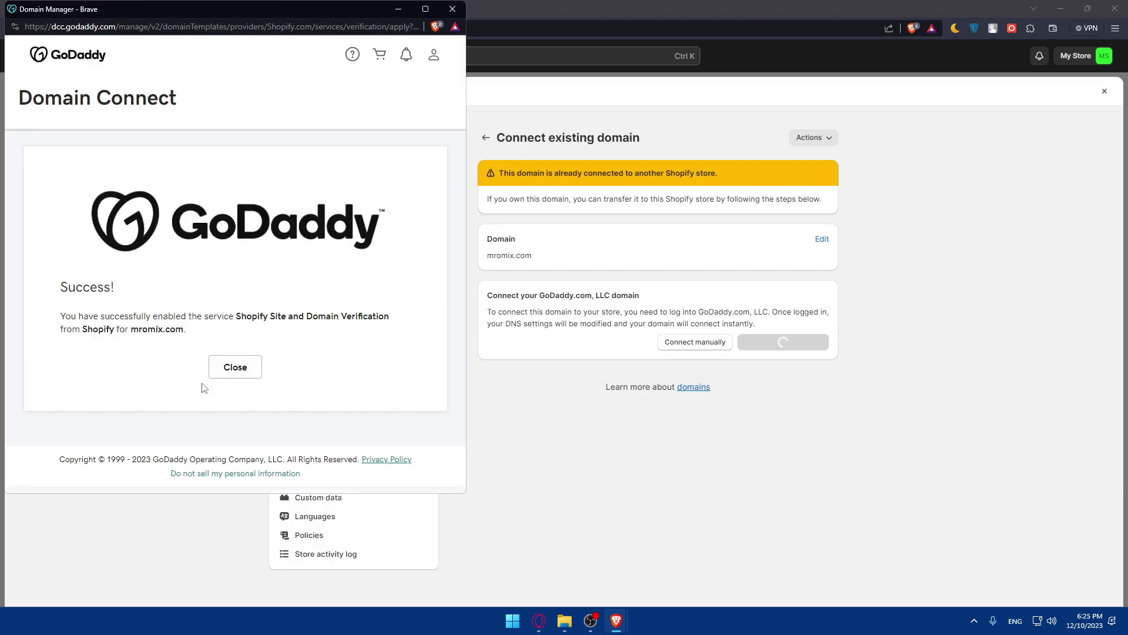
click(236, 367)
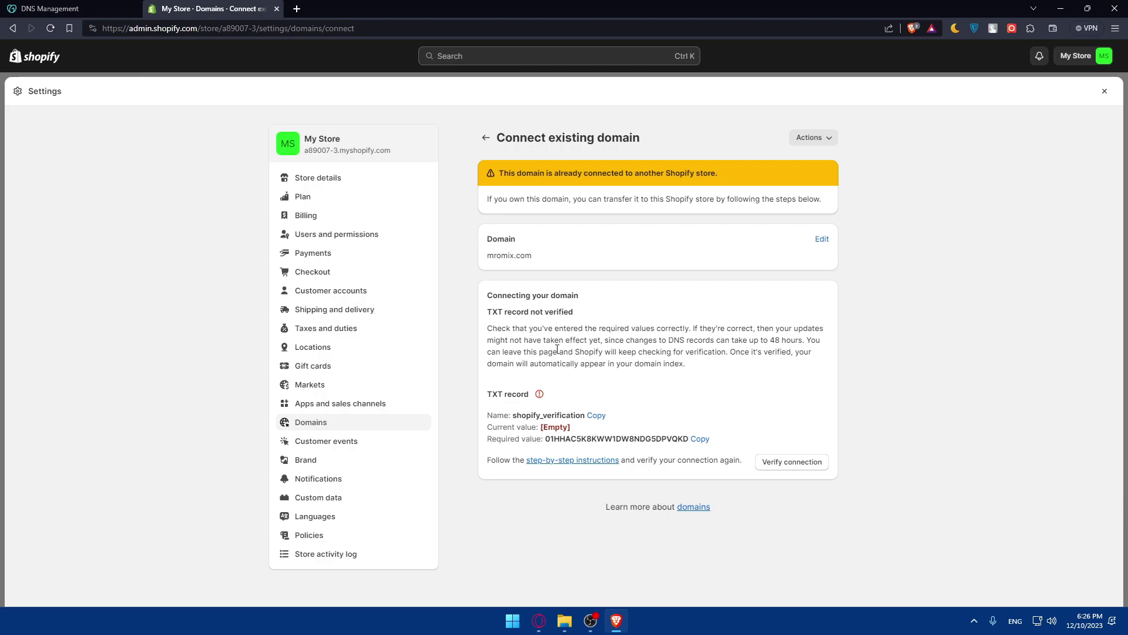
- Close GoDaddy's nameserver editor unsaved, then view mromix.com's Shopify A and CNAME records
click(70, 9)
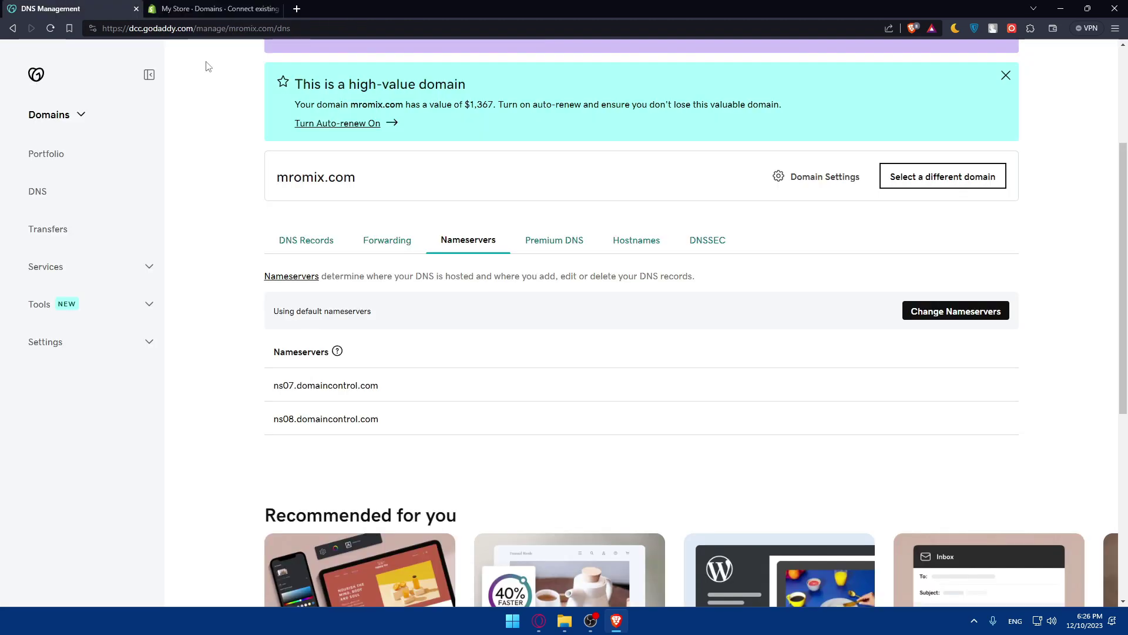
click(969, 314)
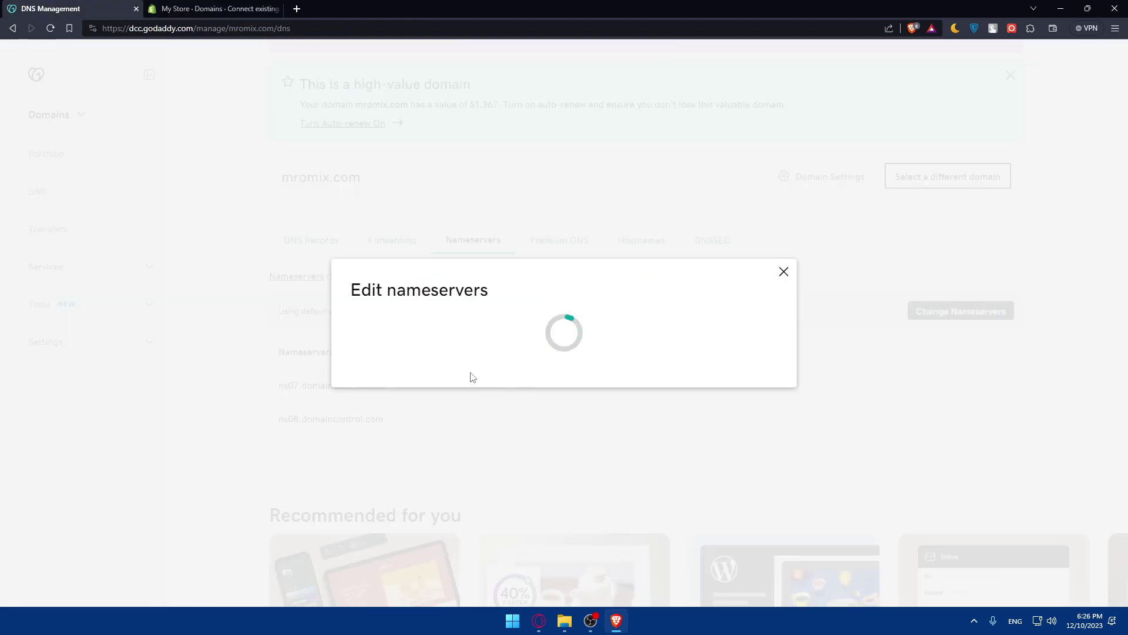
click(387, 363)
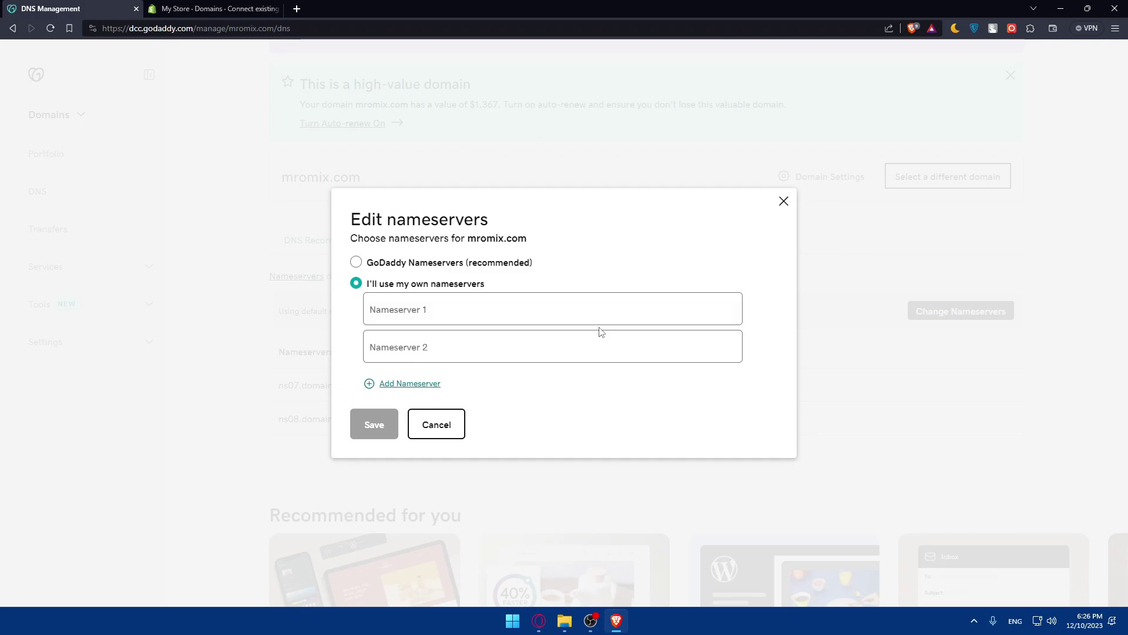
click(792, 215)
click(320, 242)
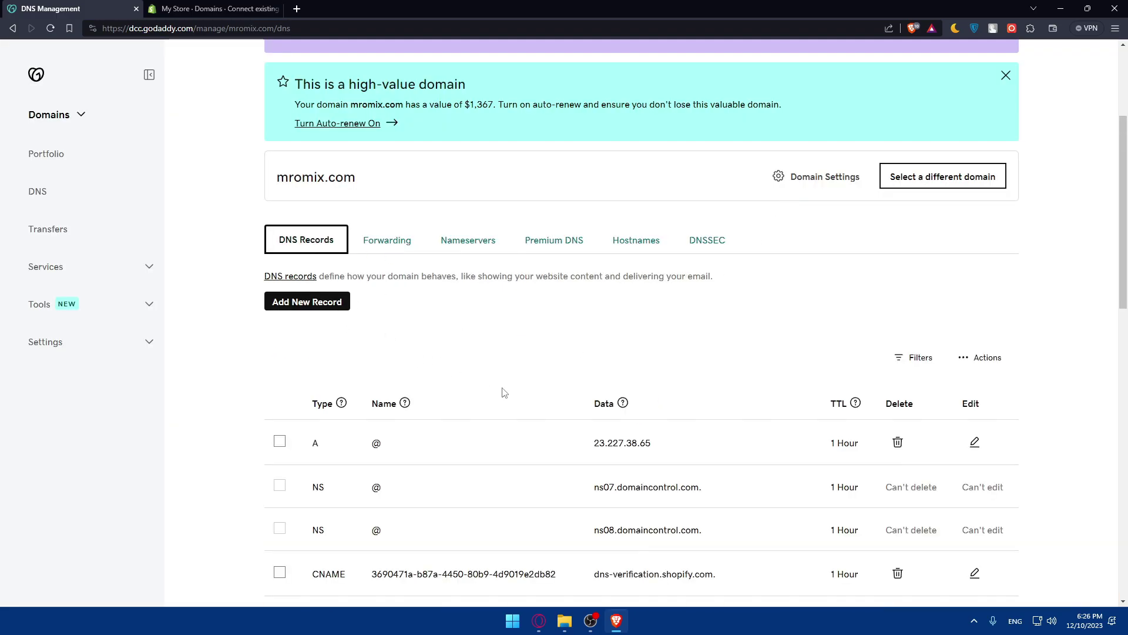
scroll(516, 359, down, 2)
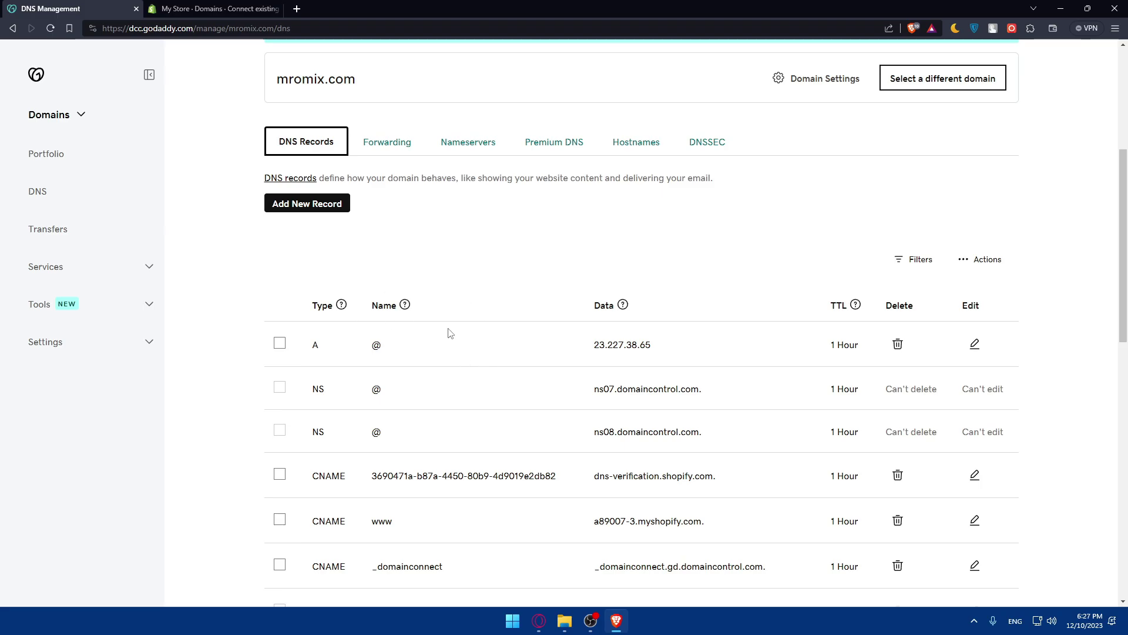
key(ctrl+Tab)
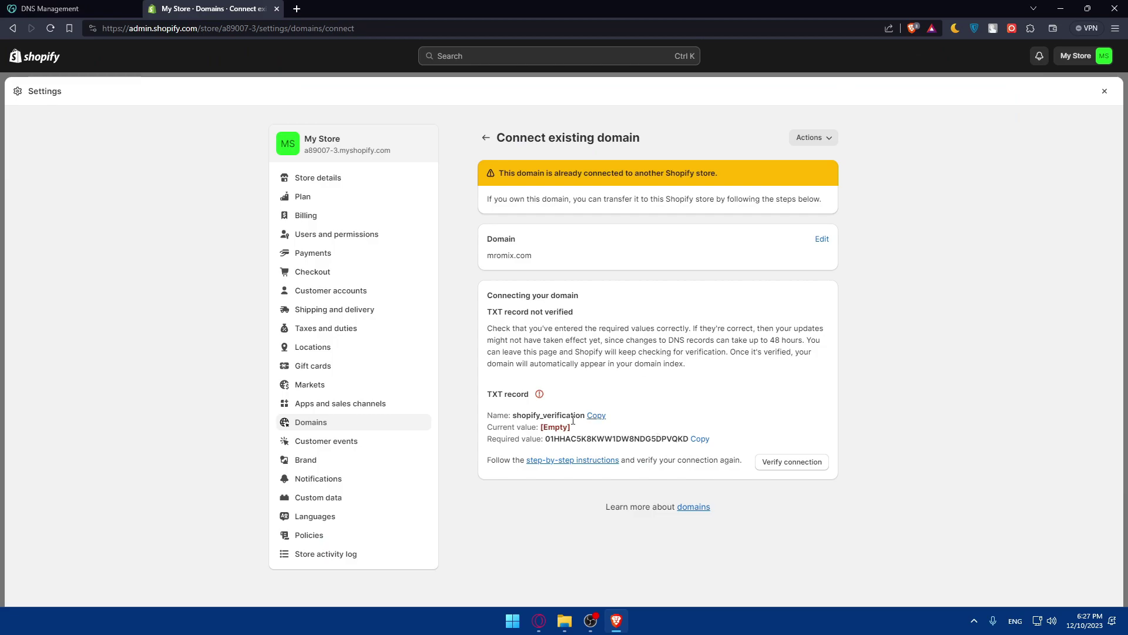
drag(488, 312, 577, 322)
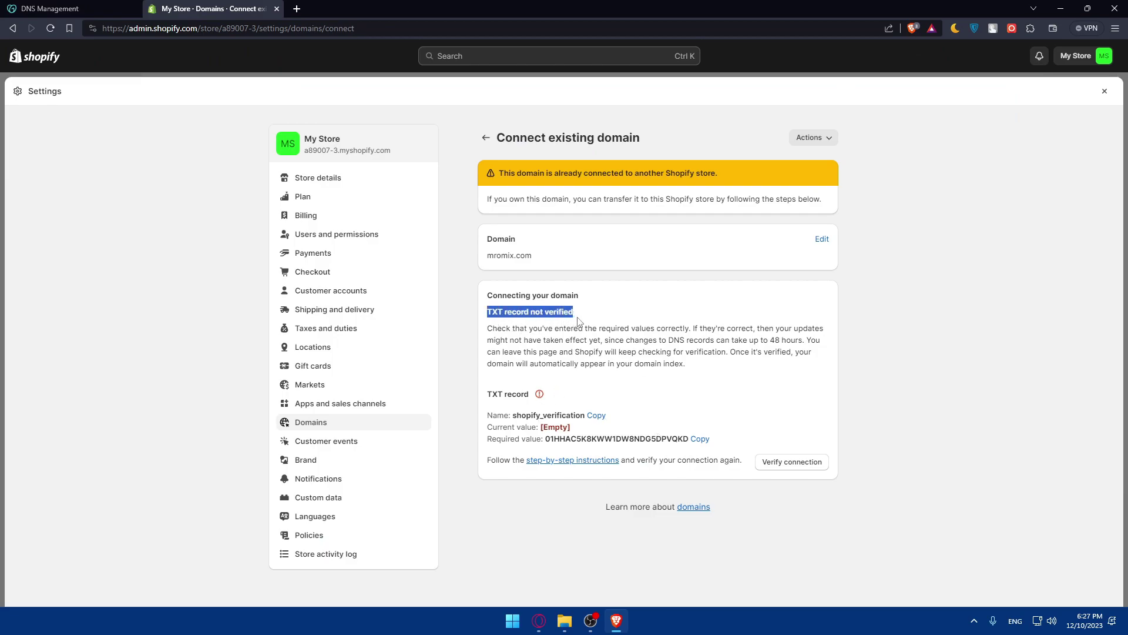
click(577, 322)
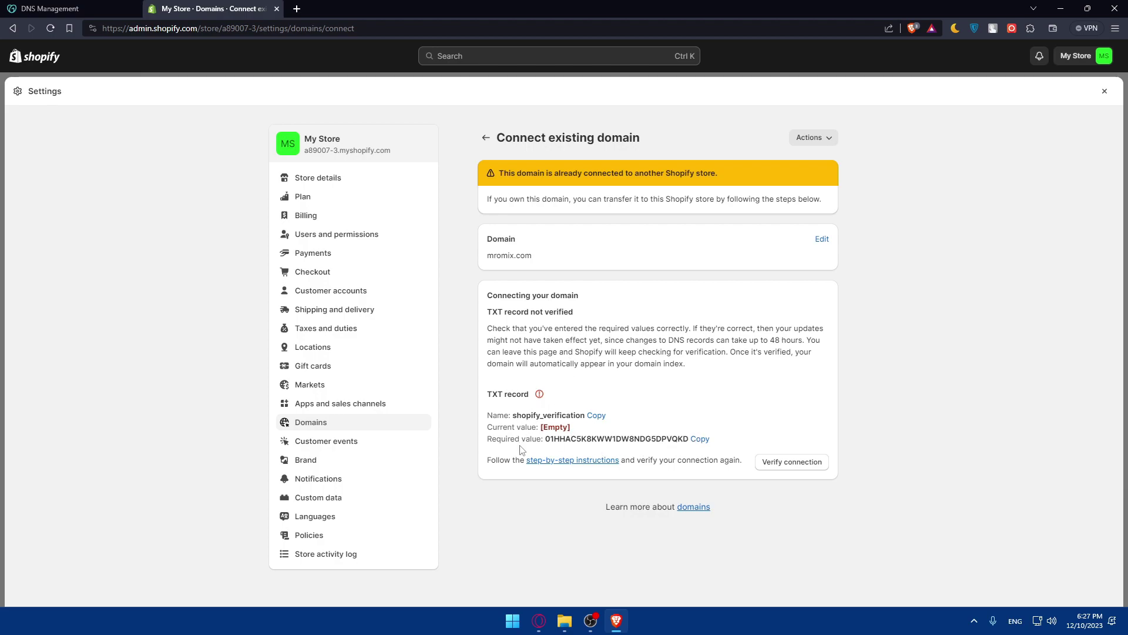
key(ctrl+shift+Tab)
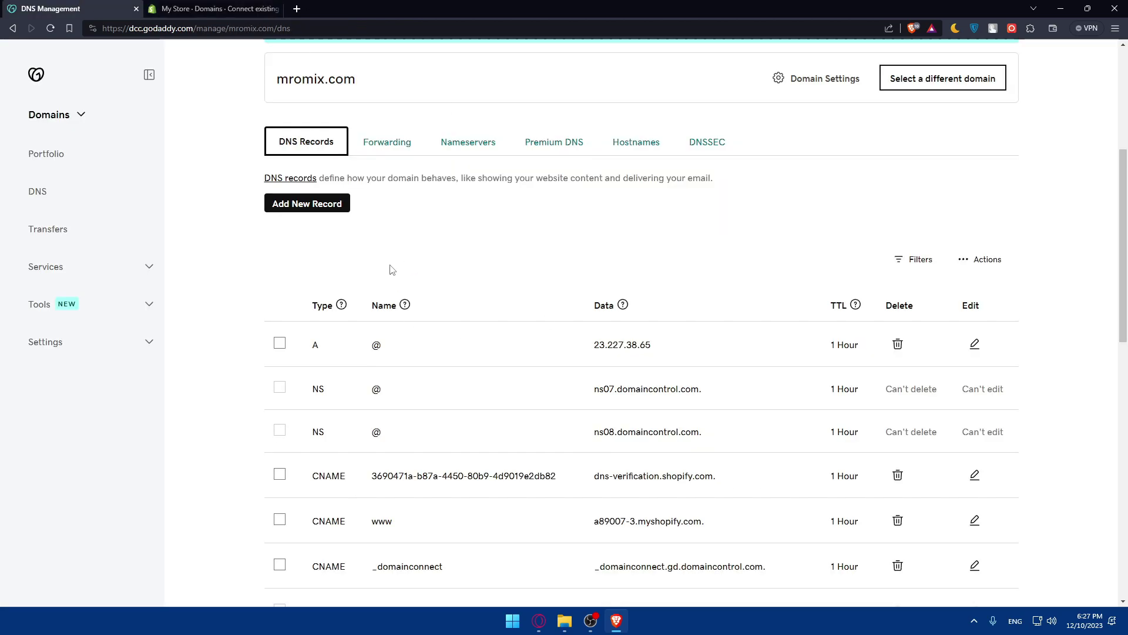
scroll(453, 259, down, 2)
scroll(453, 259, down, 4)
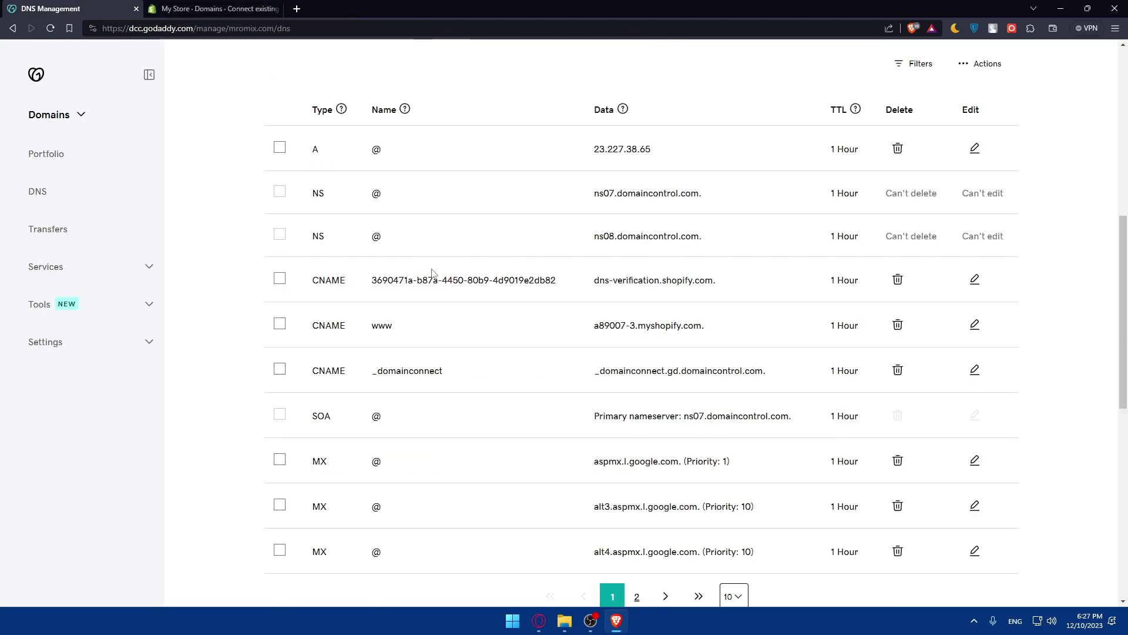
scroll(408, 297, up, 4)
- Start a new TXT record for mromix.com, check Shopify's TXT details, then close the Shopify tab
click(305, 117)
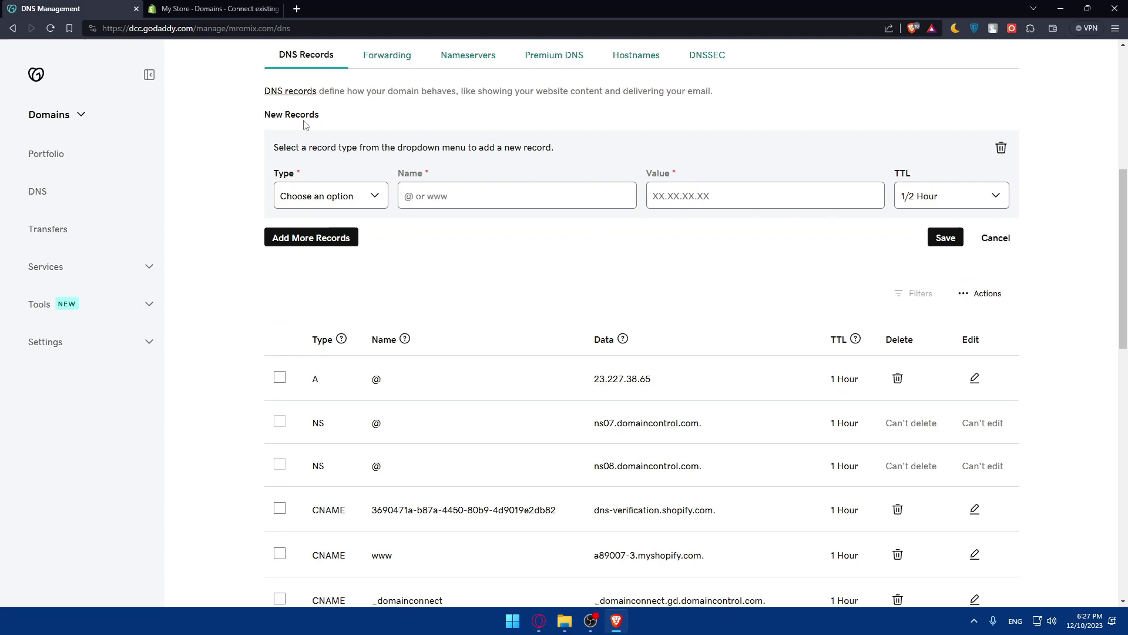
click(335, 195)
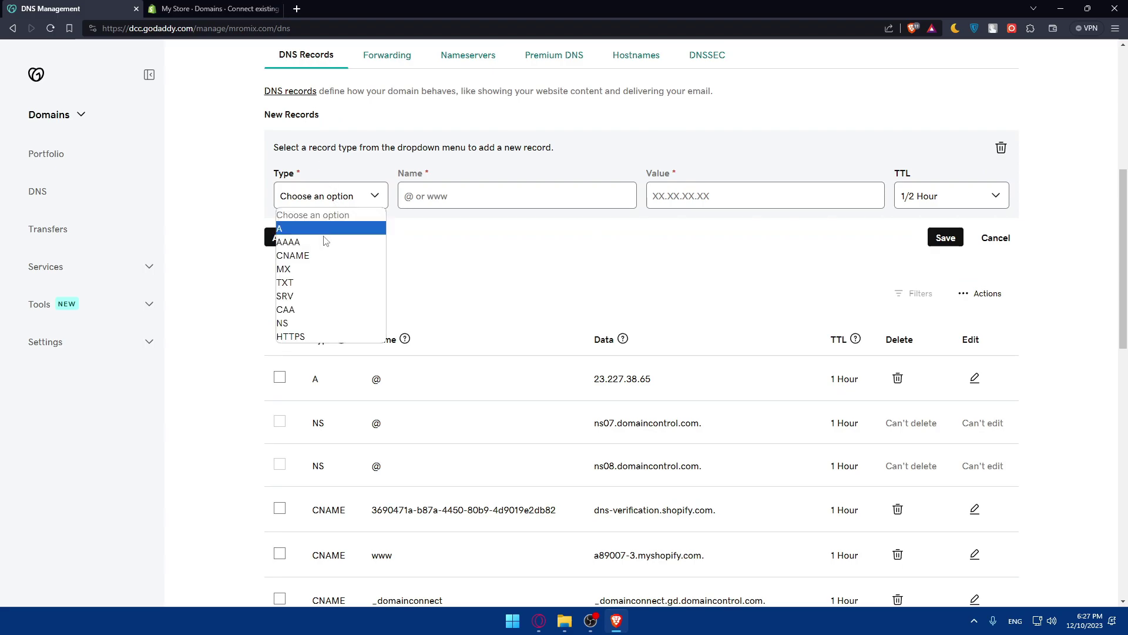
click(297, 282)
key(ctrl+Tab)
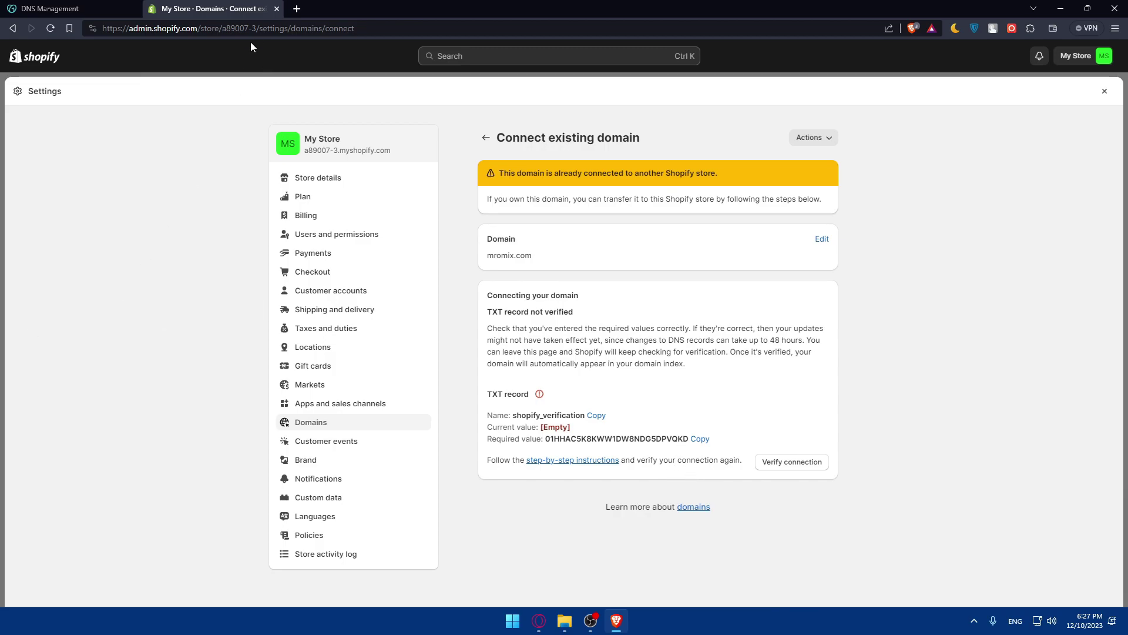
click(276, 9)
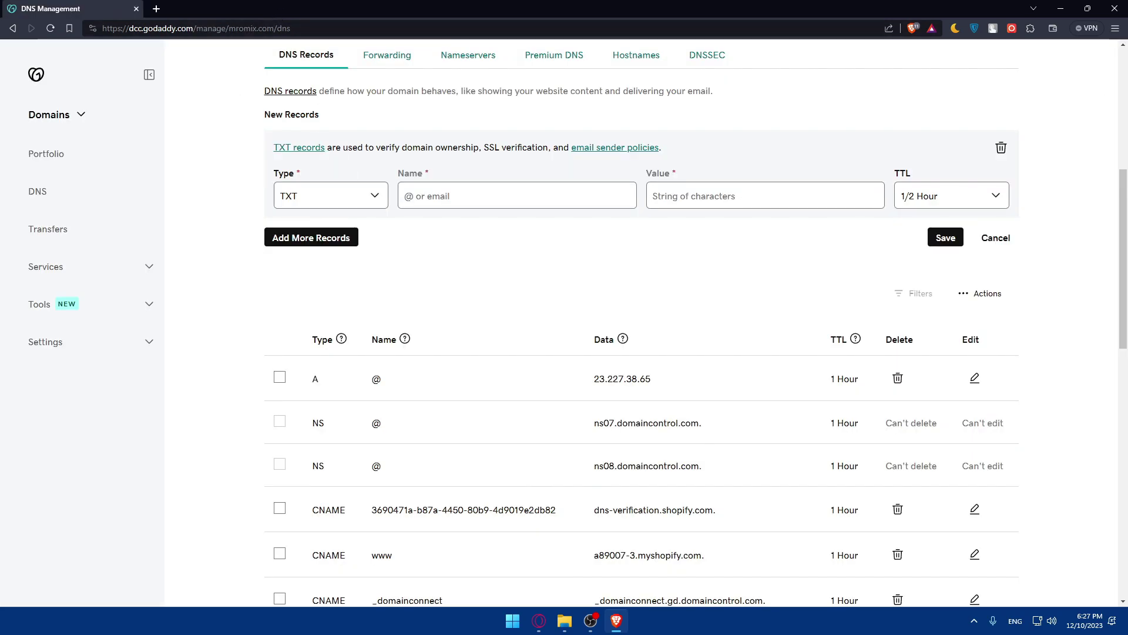